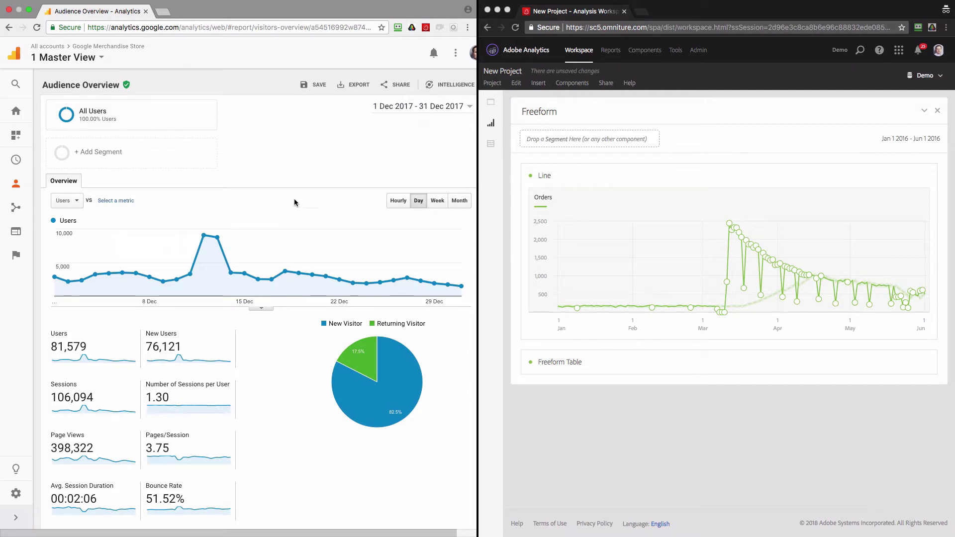
pyautogui.moveTo(286, 268)
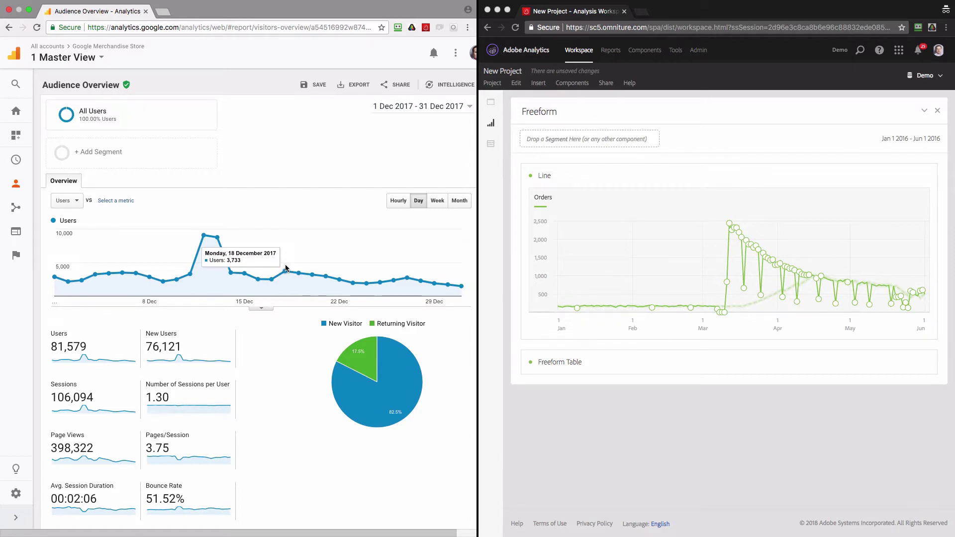
pyautogui.moveTo(353, 283)
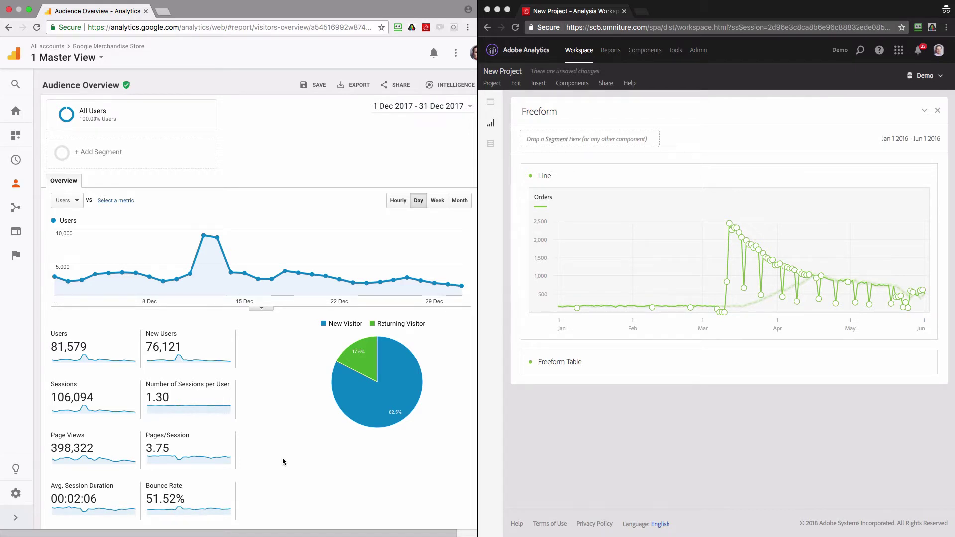
# Open the Location report under Audience > Geo in its Explorer view and widen the Google Analytics window.
pyautogui.click(15, 185)
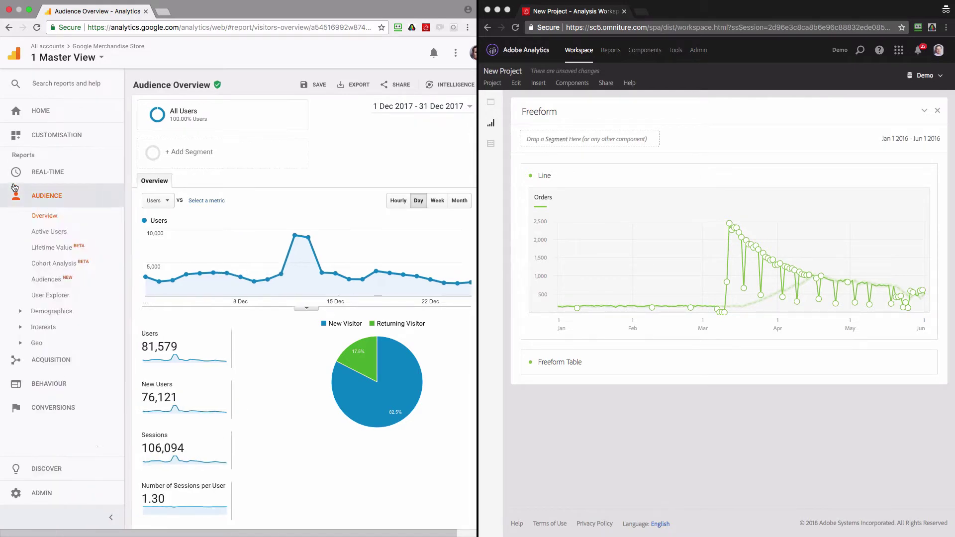
pyautogui.click(15, 188)
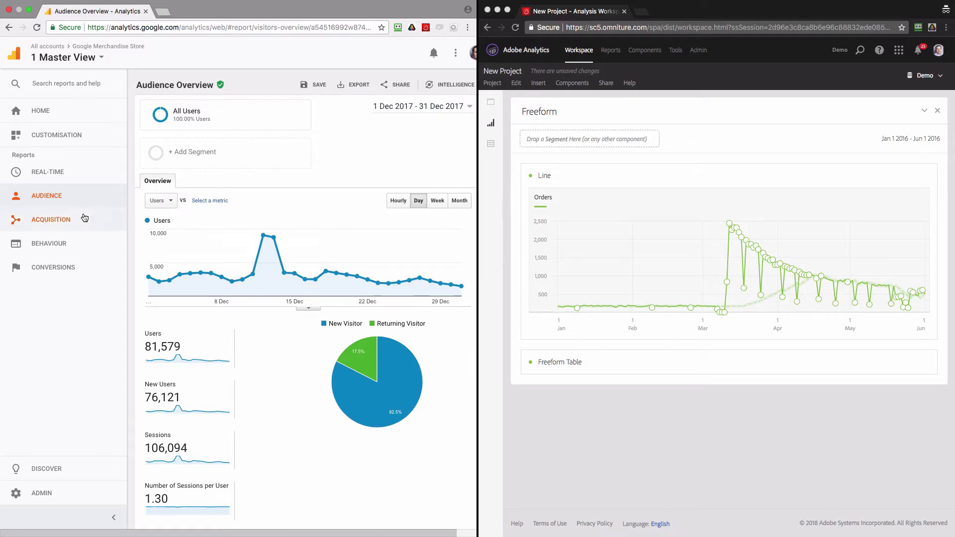
pyautogui.click(68, 204)
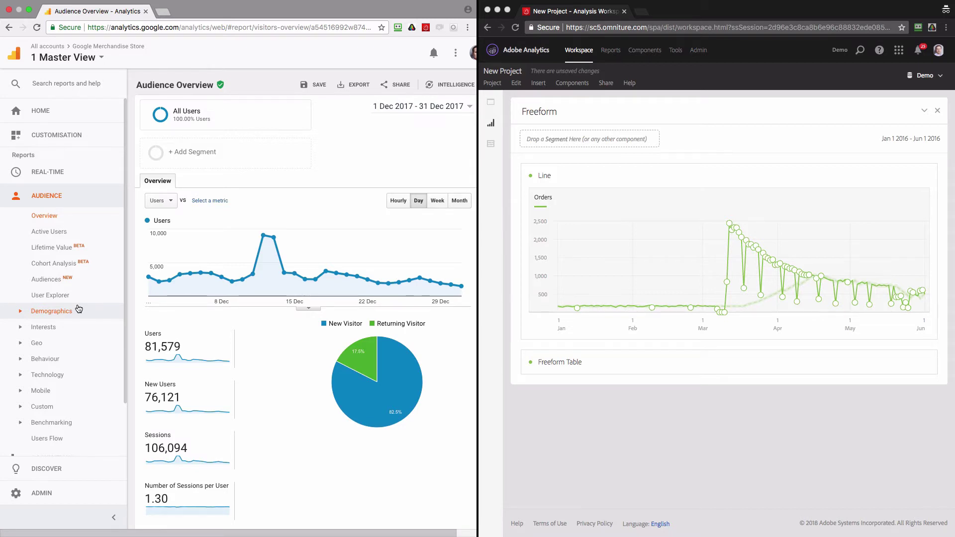
pyautogui.click(39, 345)
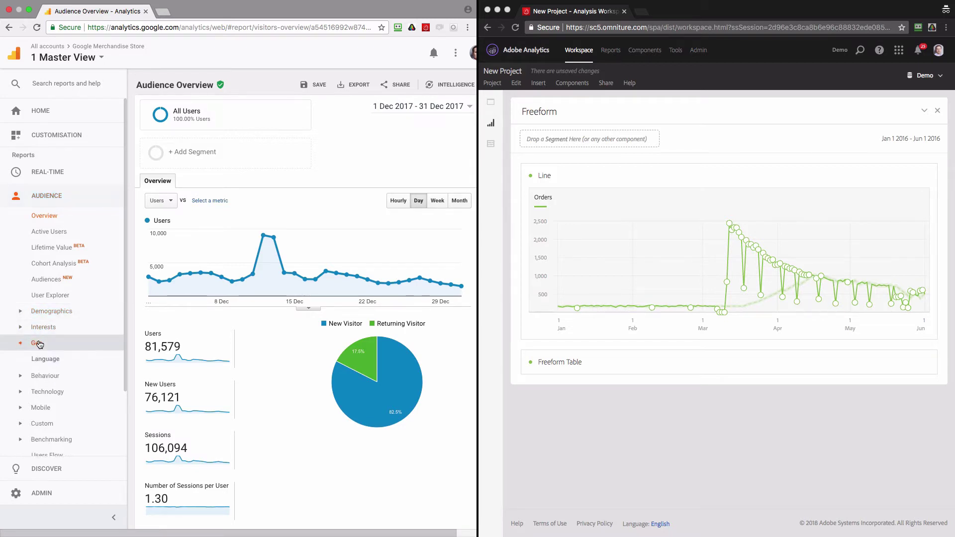
pyautogui.click(48, 377)
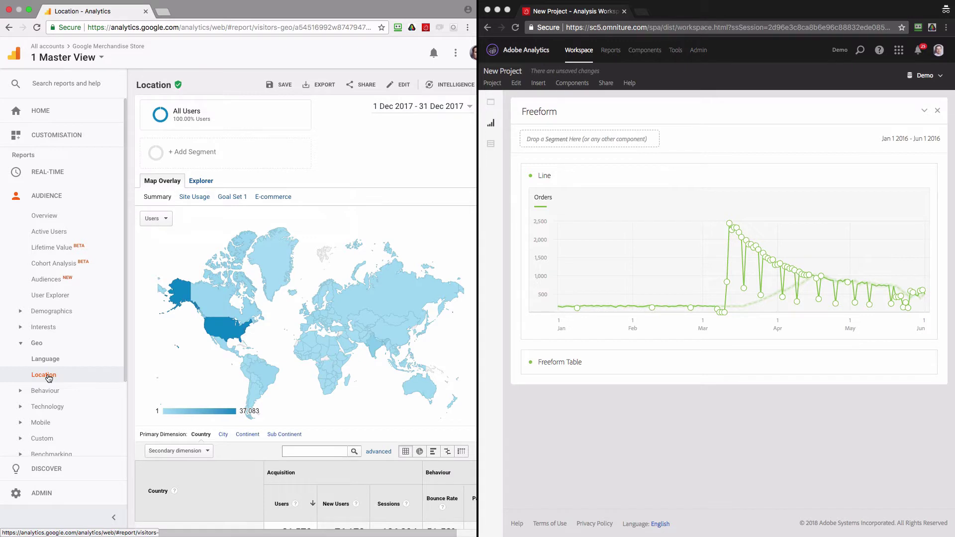
pyautogui.click(204, 182)
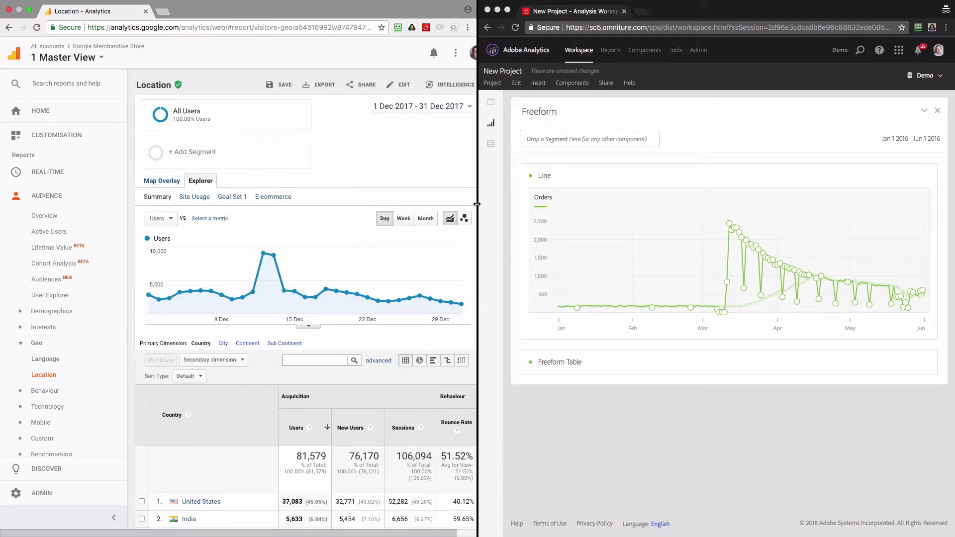
pyautogui.moveTo(477, 204); pyautogui.dragTo(674, 213)
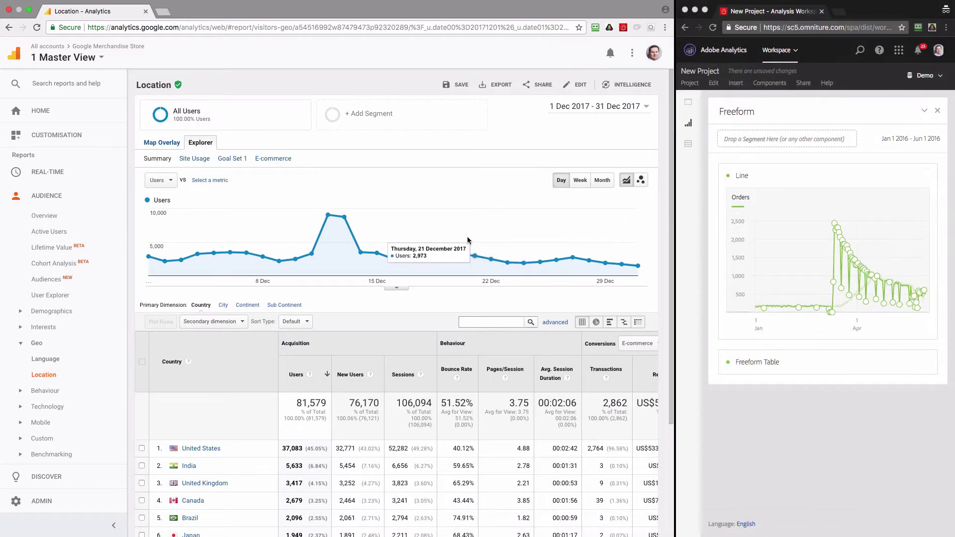
# Set the report's date range to 12 Dec 2017 only and compare it with 11 Dec 2017.
pyautogui.click(576, 109)
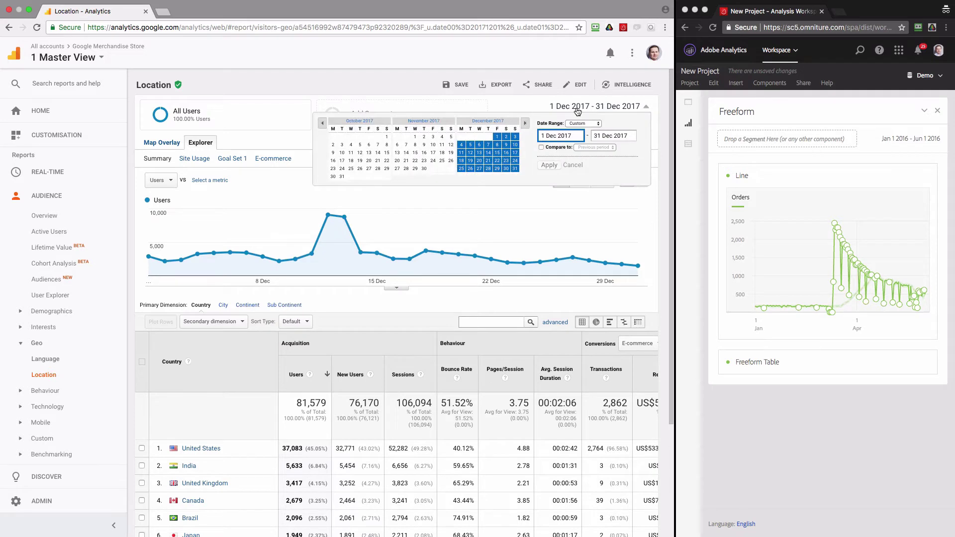
pyautogui.click(470, 153)
pyautogui.click(470, 155)
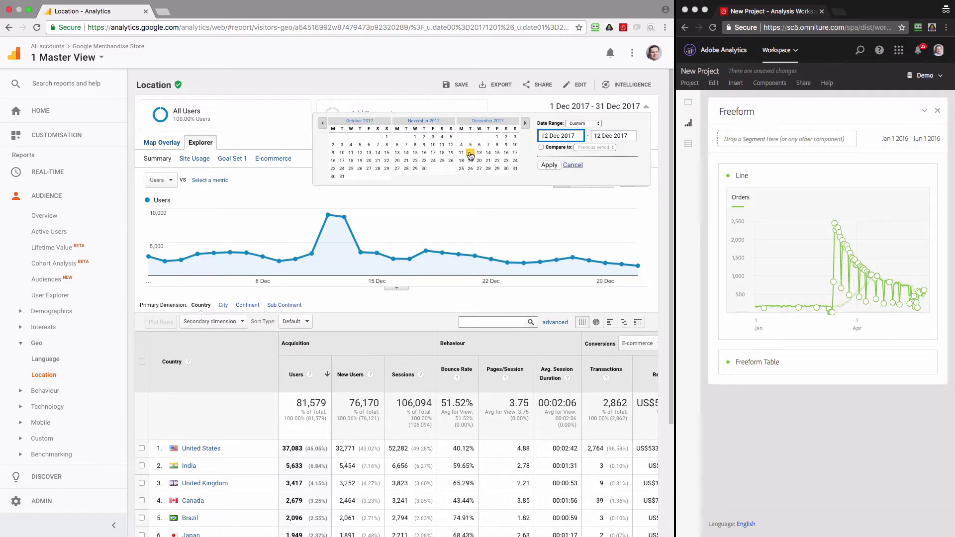
pyautogui.click(556, 149)
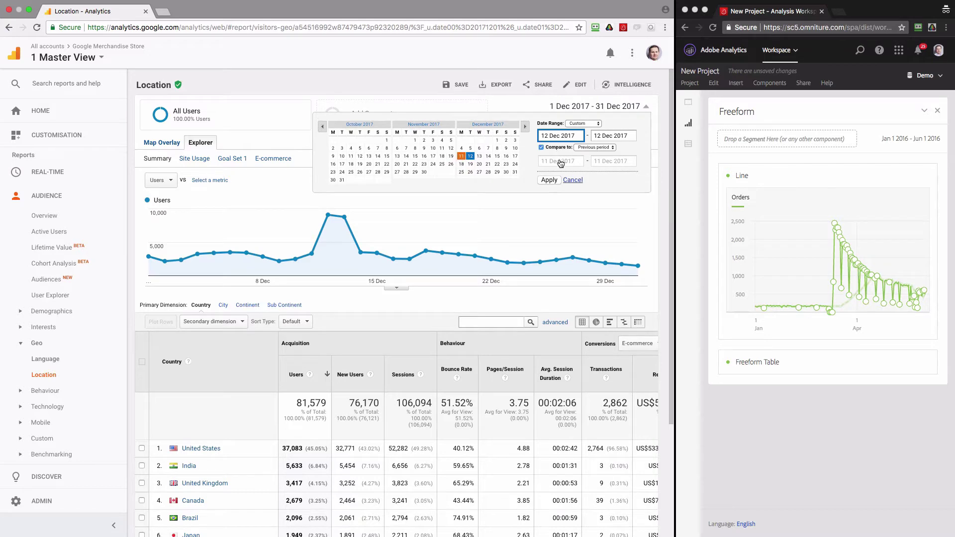
pyautogui.click(560, 161)
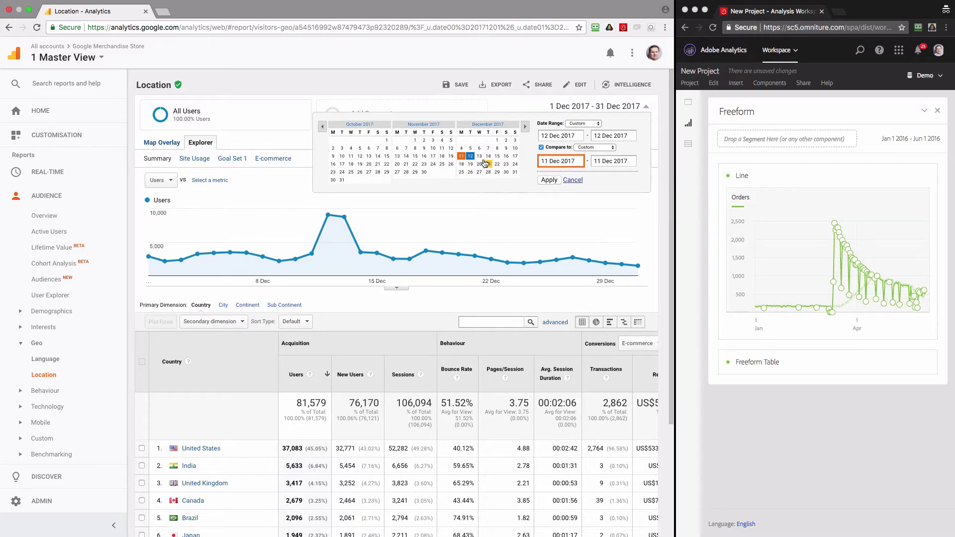
pyautogui.click(550, 181)
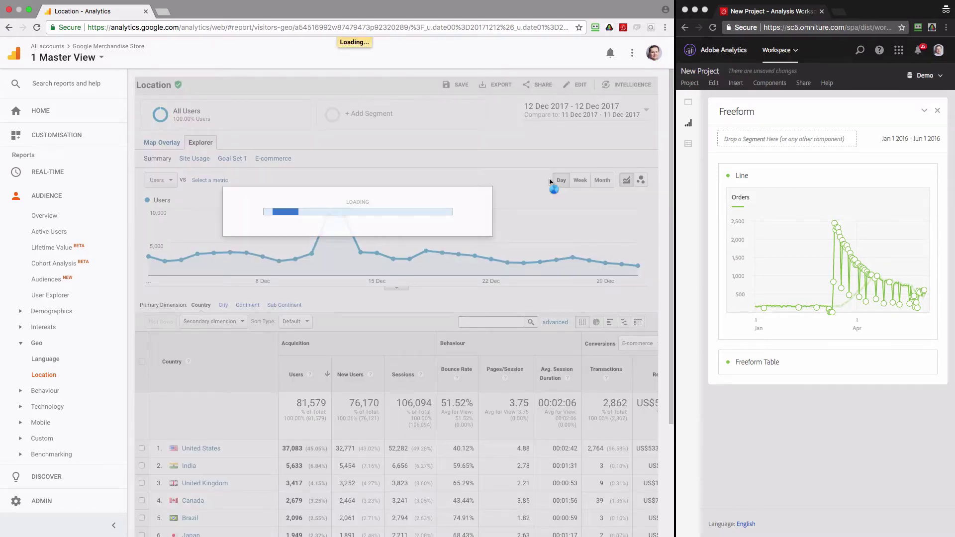
# Review the change per country and select the rows for Brazil, Mexico, Colombia and Argentina.
pyautogui.scroll(-6, 550, 181)
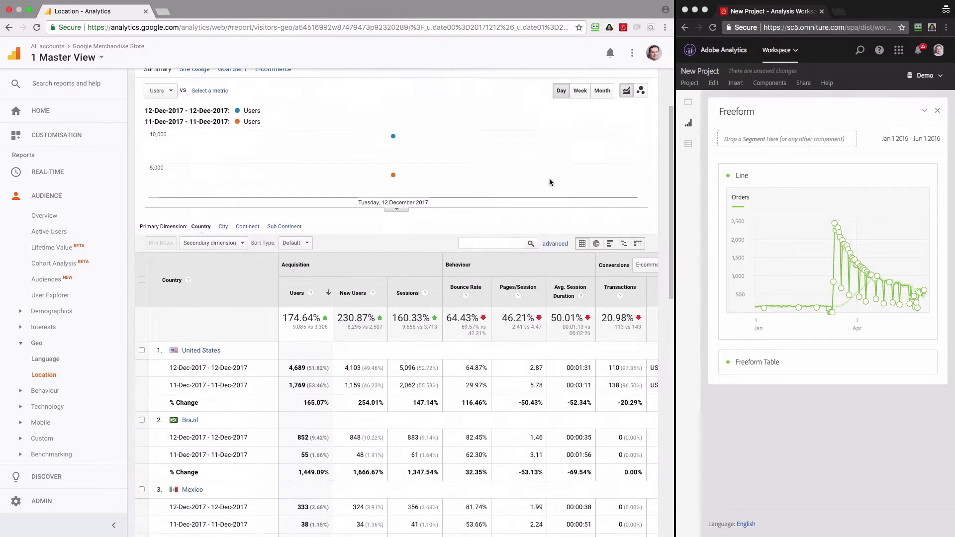
pyautogui.scroll(-1, 550, 182)
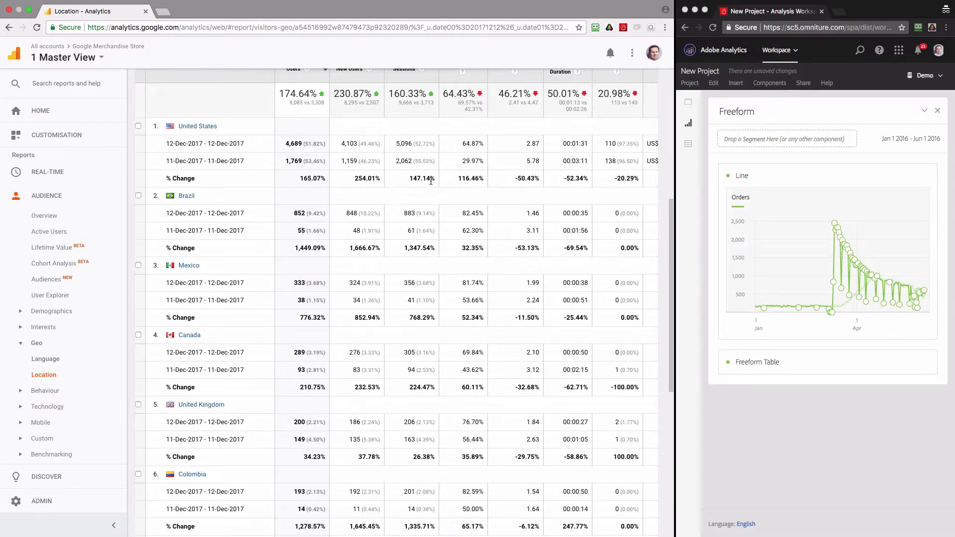
pyautogui.click(139, 196)
pyautogui.scroll(-3, 144, 271)
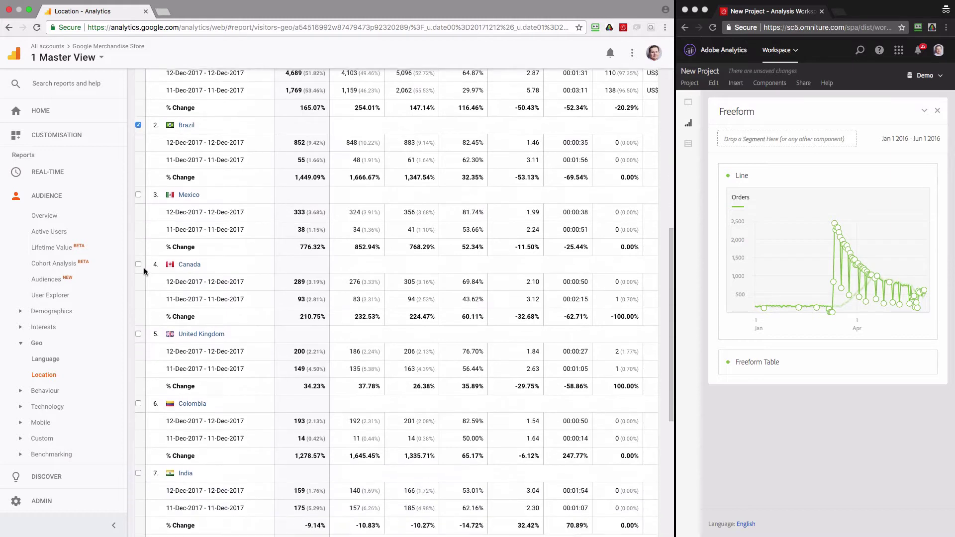
pyautogui.click(139, 194)
pyautogui.scroll(-2, 140, 197)
pyautogui.scroll(-6, 139, 198)
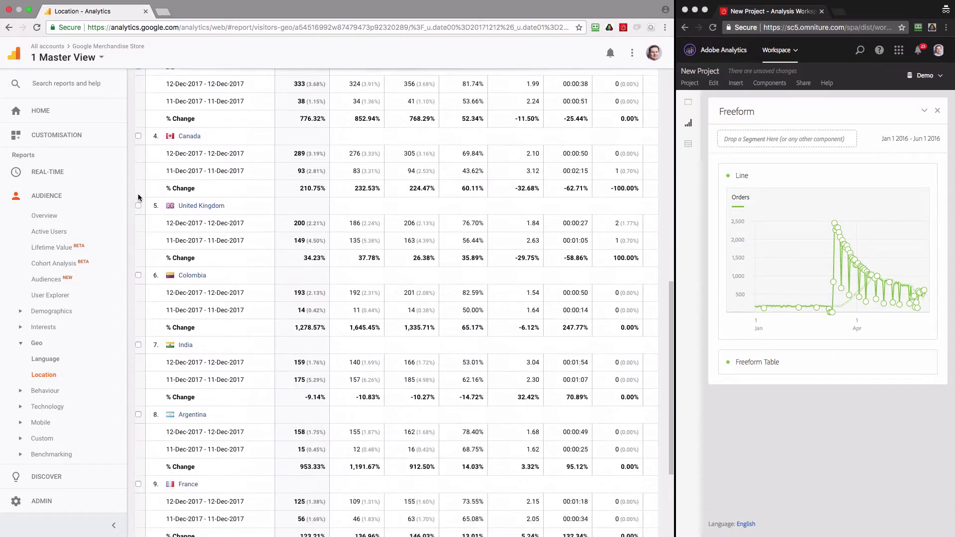
pyautogui.click(139, 208)
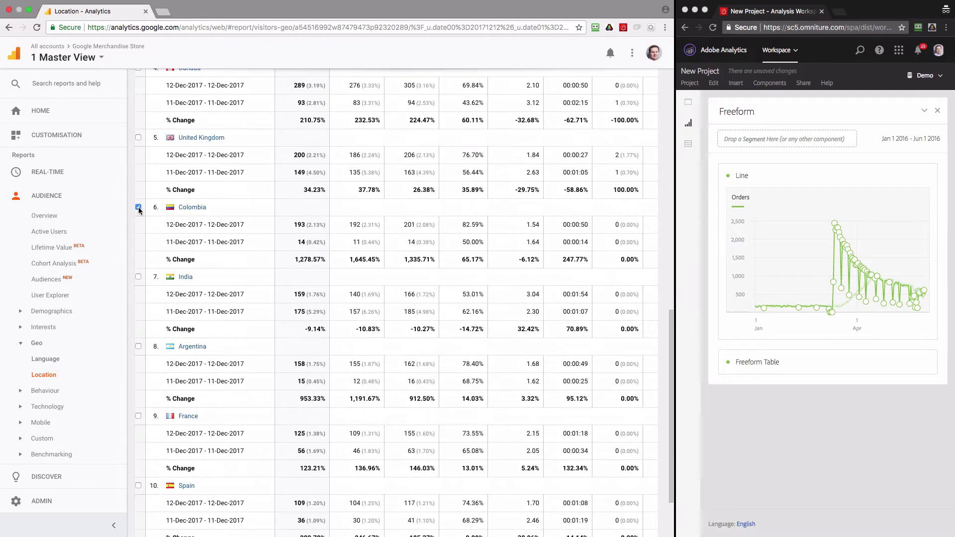
pyautogui.scroll(-3, 139, 211)
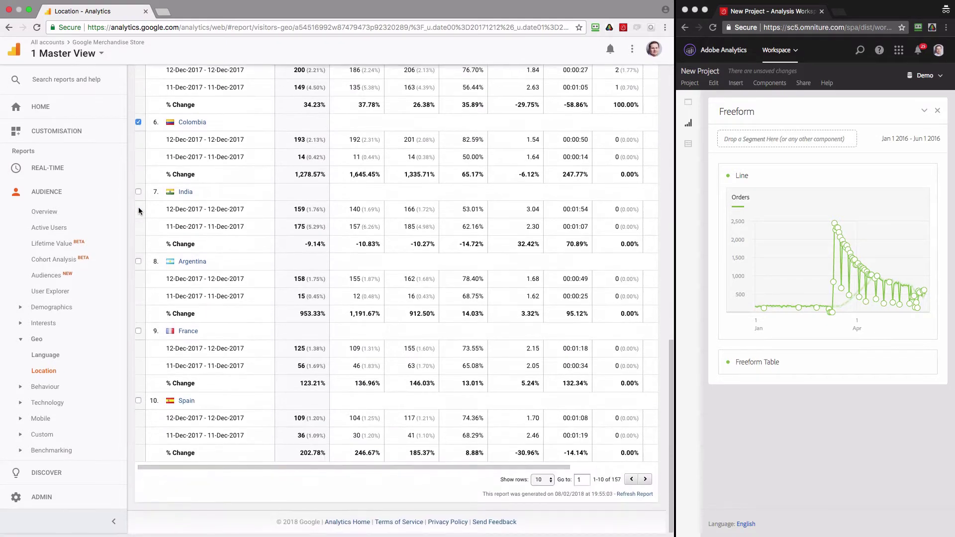
pyautogui.click(139, 266)
pyautogui.scroll(20, 139, 268)
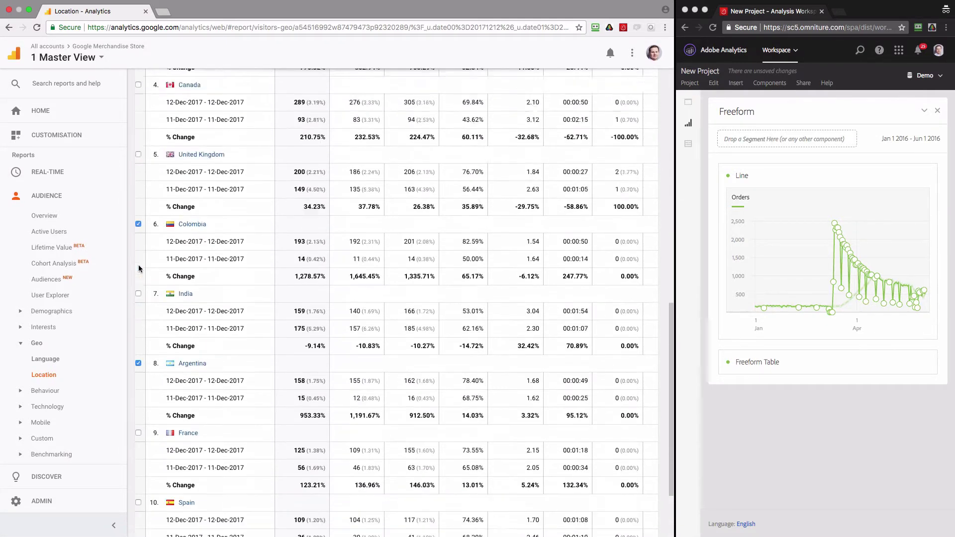
pyautogui.scroll(-10, 139, 268)
pyautogui.scroll(6, 139, 268)
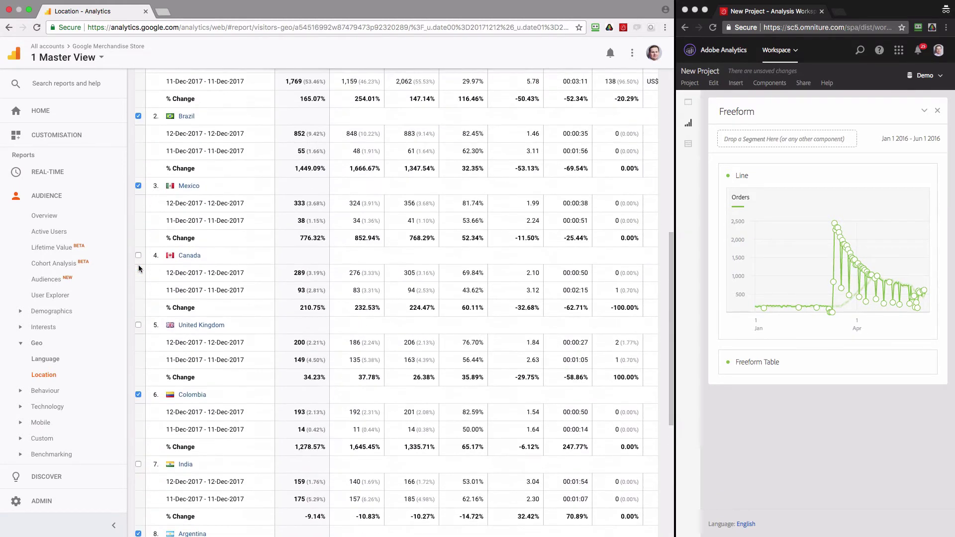
pyautogui.scroll(-1, 138, 268)
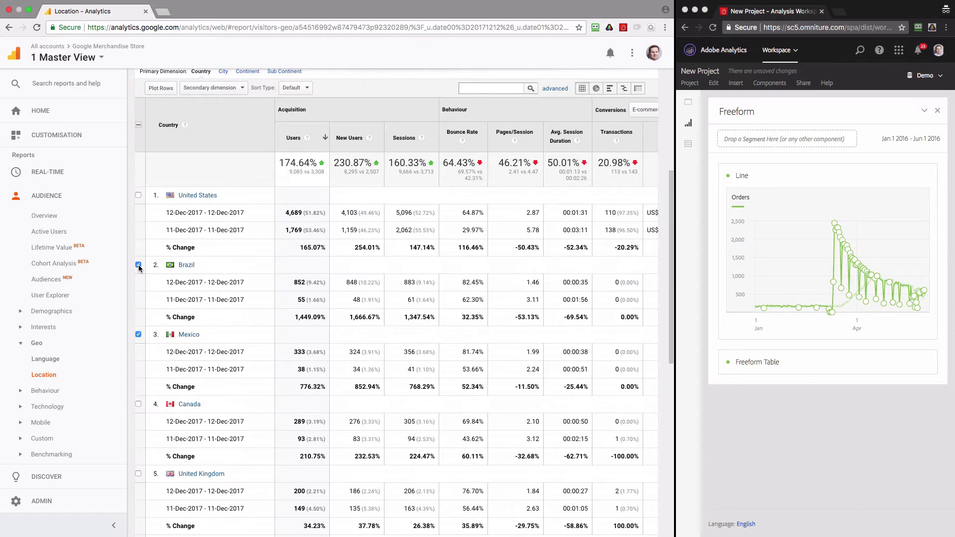
# Start a new conditions-based segment named "Traffic Spike Investigation 12-Dec-17".
pyautogui.scroll(5, 139, 269)
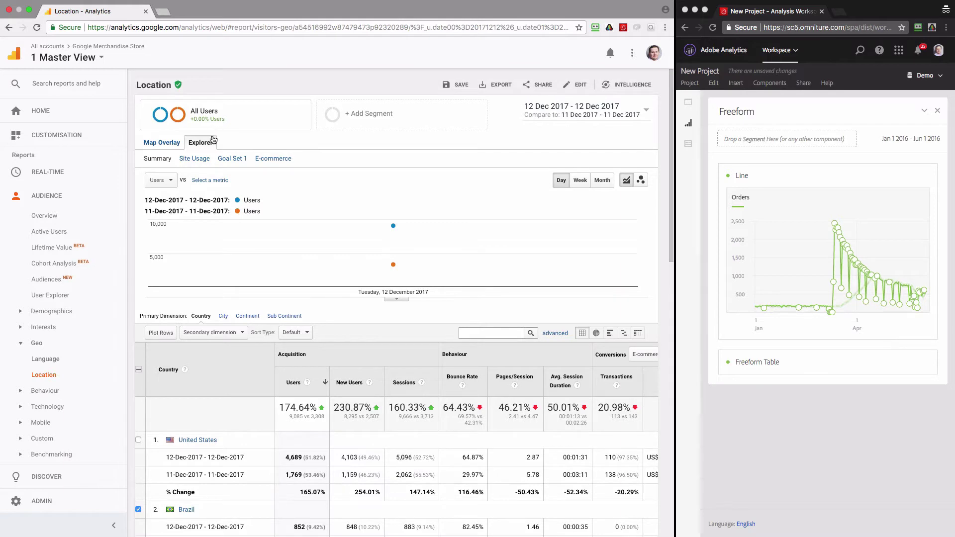
pyautogui.click(355, 128)
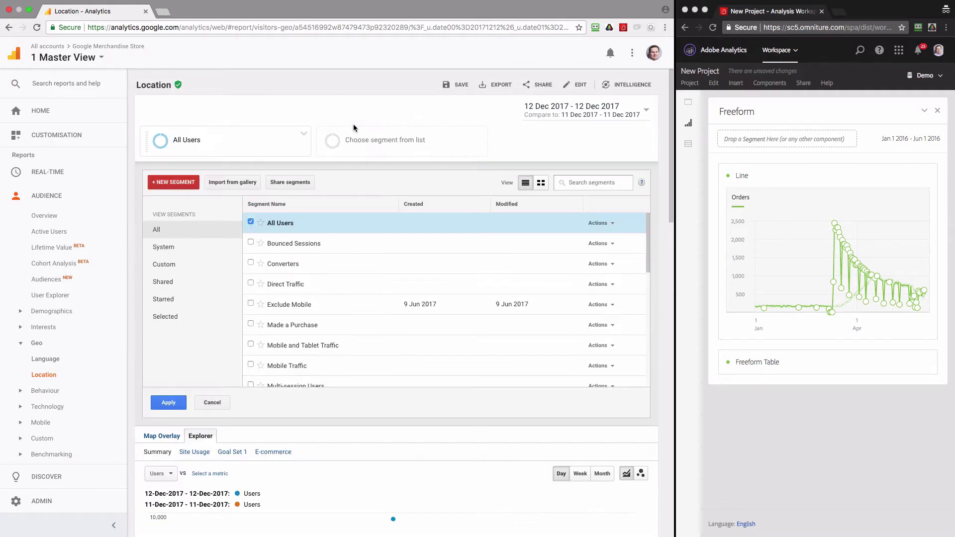
pyautogui.click(184, 184)
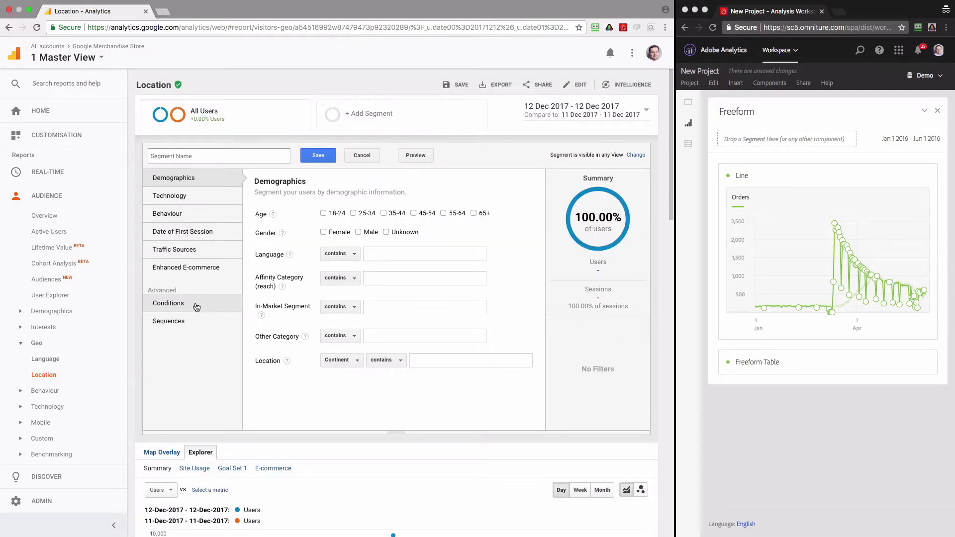
pyautogui.click(197, 307)
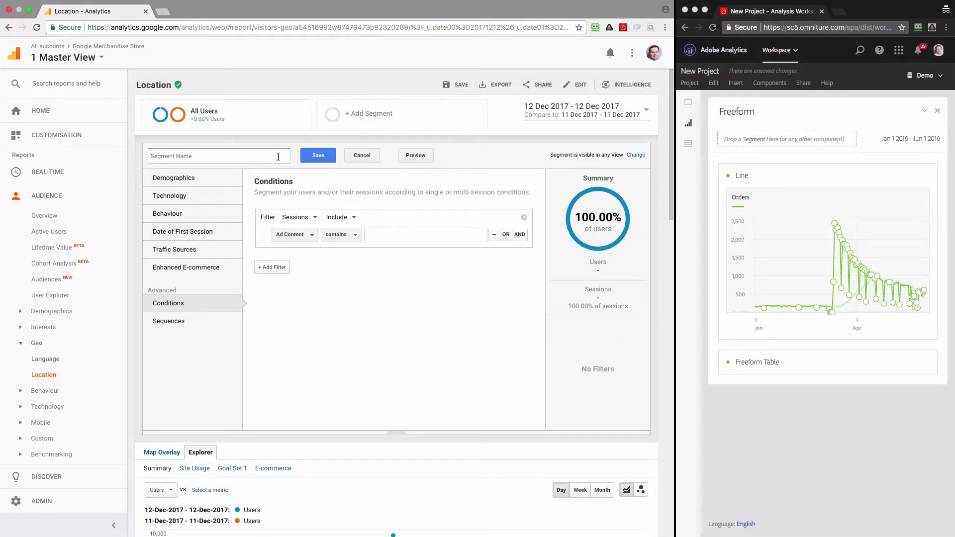
pyautogui.write('Traffic Spike Investigation 12-')
pyautogui.write('Dec-17')
# Define the segment's first session condition as Country exactly matches Brazil.
pyautogui.click(298, 235)
pyautogui.write('coun')
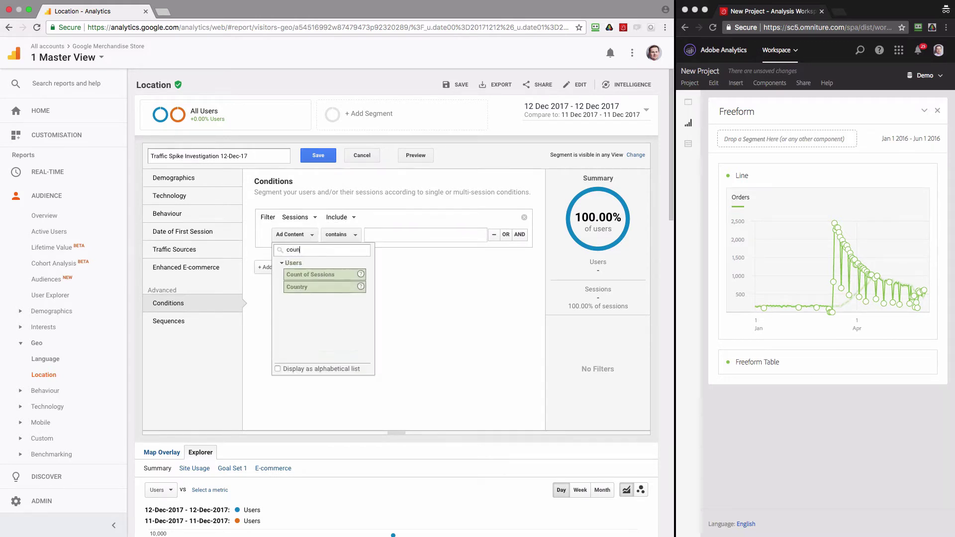
pyautogui.write('r')
pyautogui.press('BackSpace')
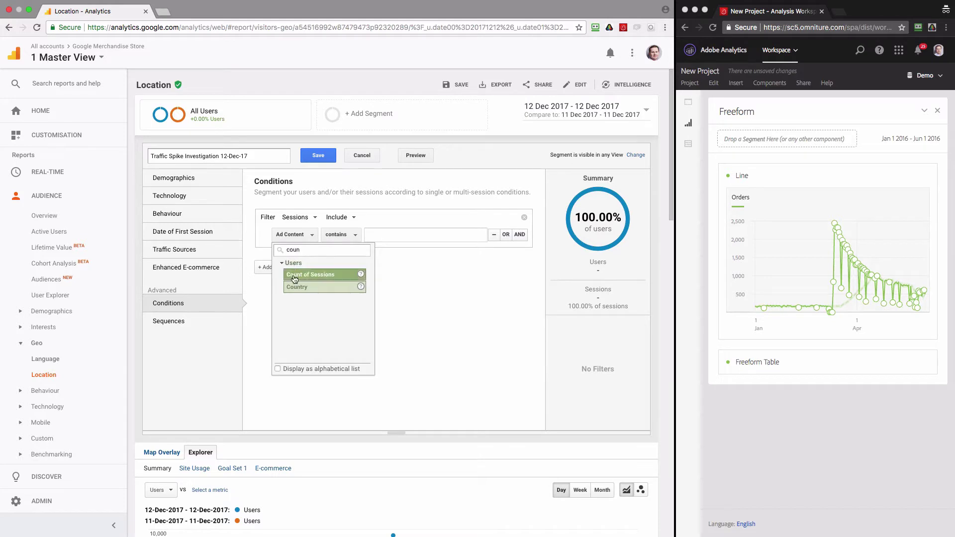
pyautogui.click(295, 291)
pyautogui.click(381, 234)
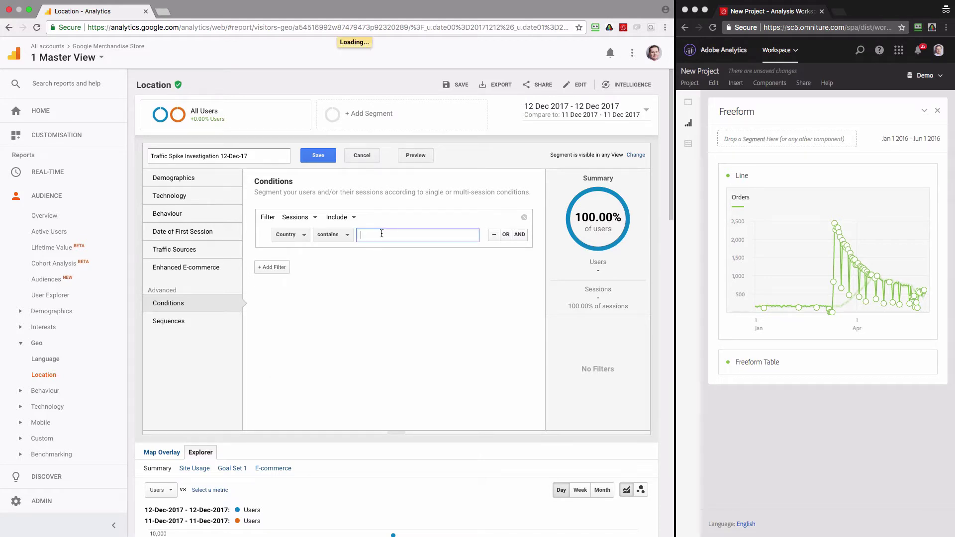
pyautogui.write('b')
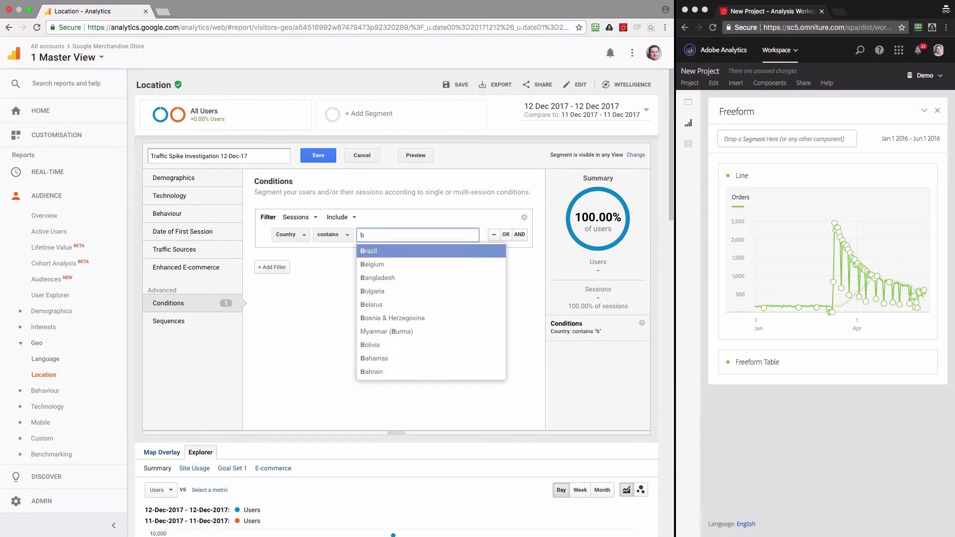
pyautogui.click(386, 249)
pyautogui.click(337, 238)
pyautogui.click(336, 253)
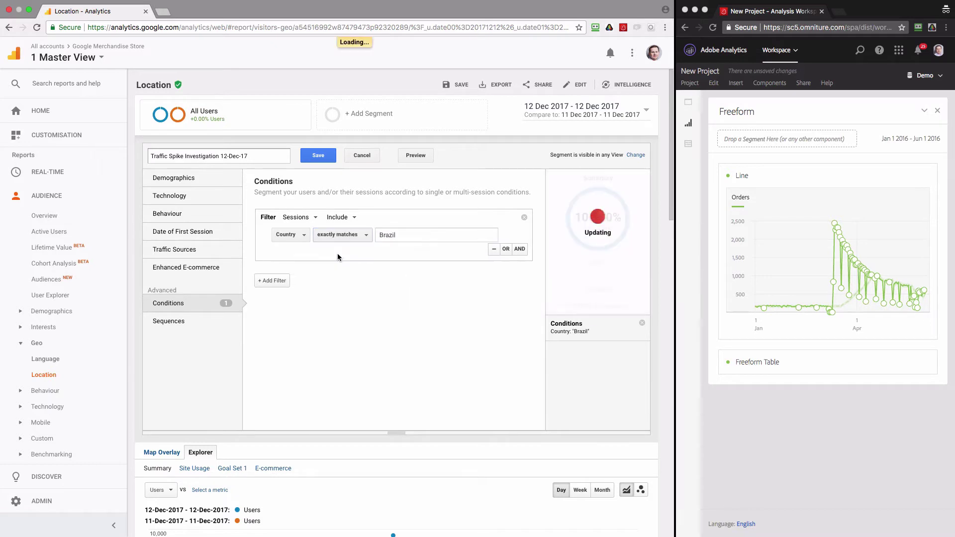
# Add an OR condition to the filter with Country exactly matches Mexico.
pyautogui.click(506, 250)
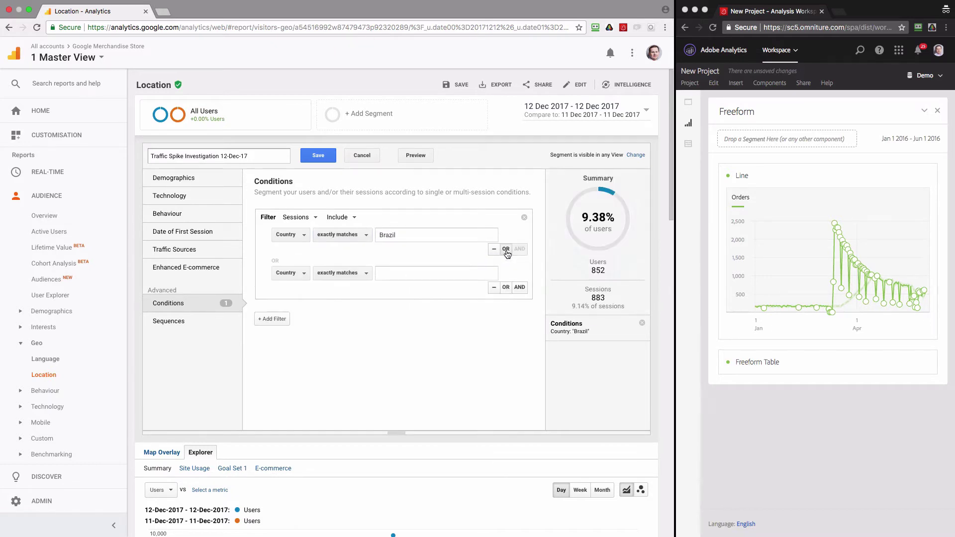
pyautogui.click(392, 275)
pyautogui.write('mex')
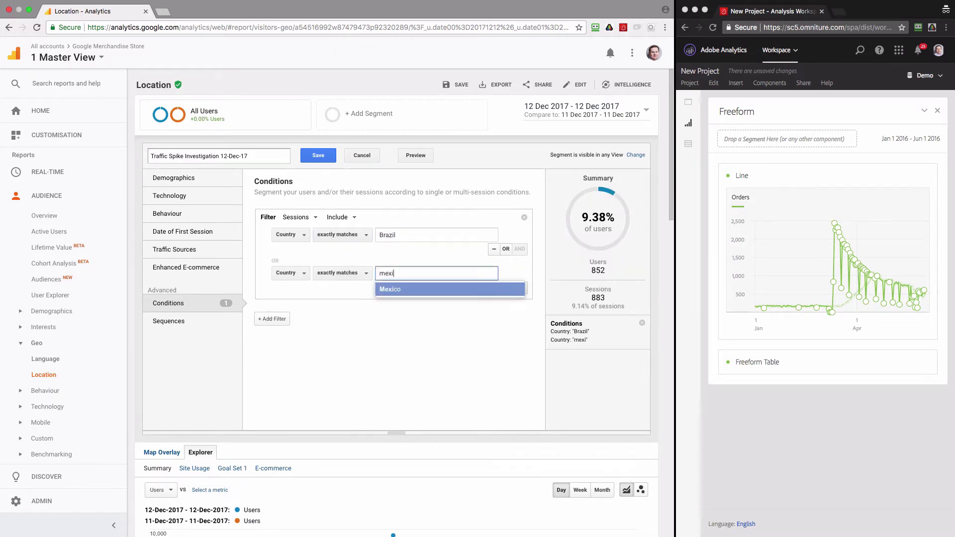
pyautogui.write('i')
pyautogui.click(396, 292)
# Add an OR condition to the segment filter with Country exactly matches Argentina.
pyautogui.click(506, 288)
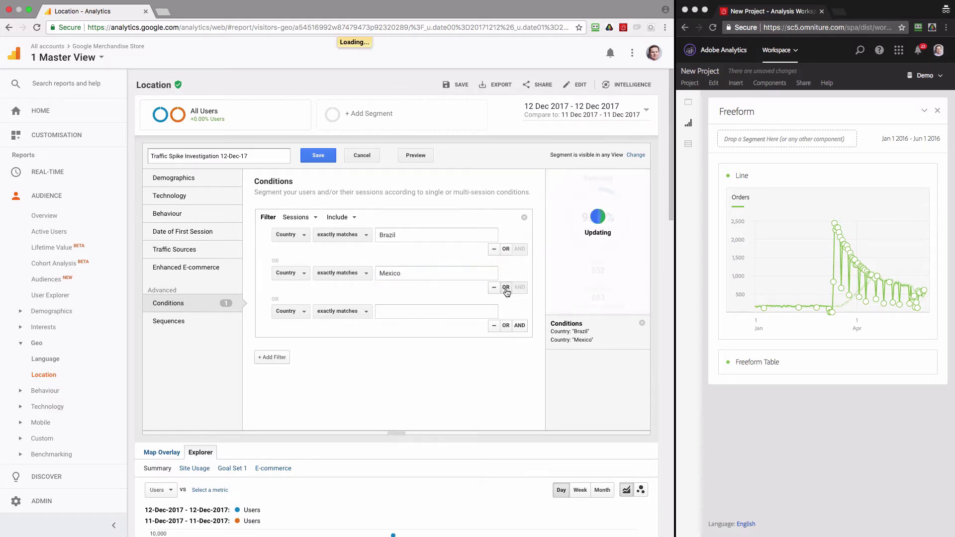
pyautogui.click(420, 310)
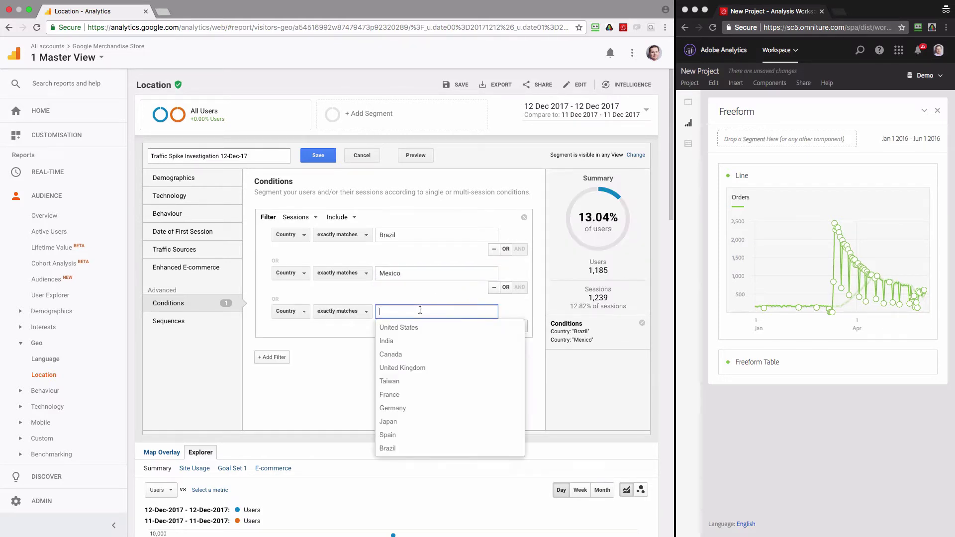
pyautogui.write('arge')
pyautogui.click(420, 327)
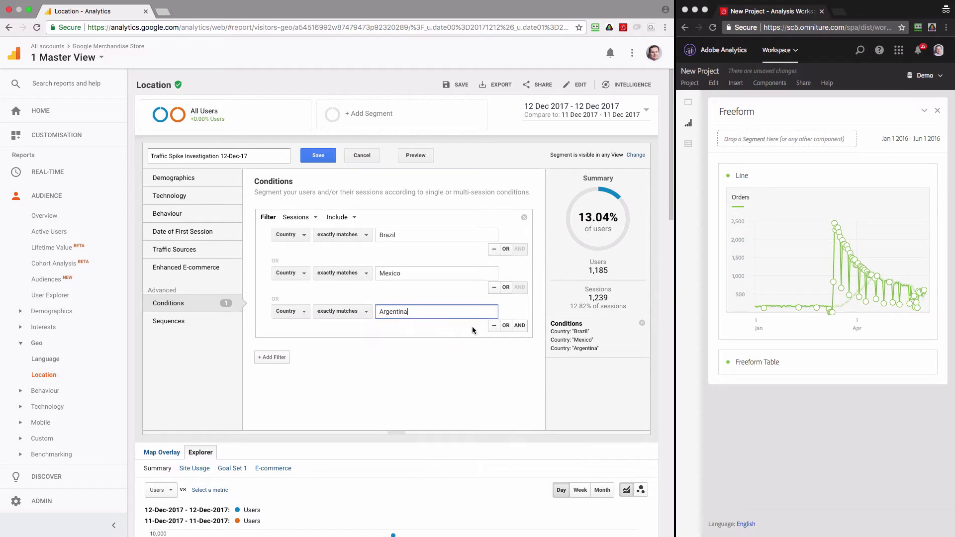
# Add a fourth OR condition with Country exactly matches Colombia and save the segment.
pyautogui.click(506, 325)
pyautogui.click(416, 349)
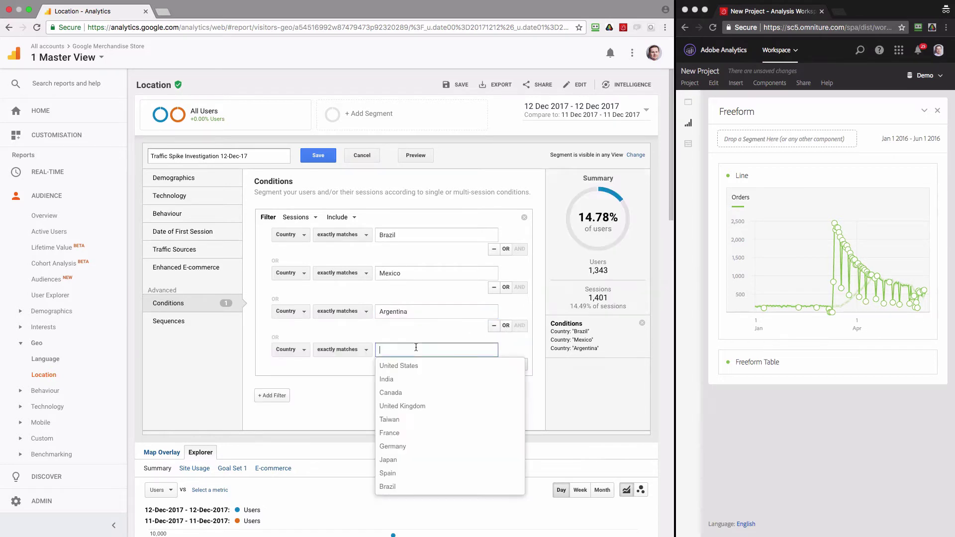
pyautogui.write('colo')
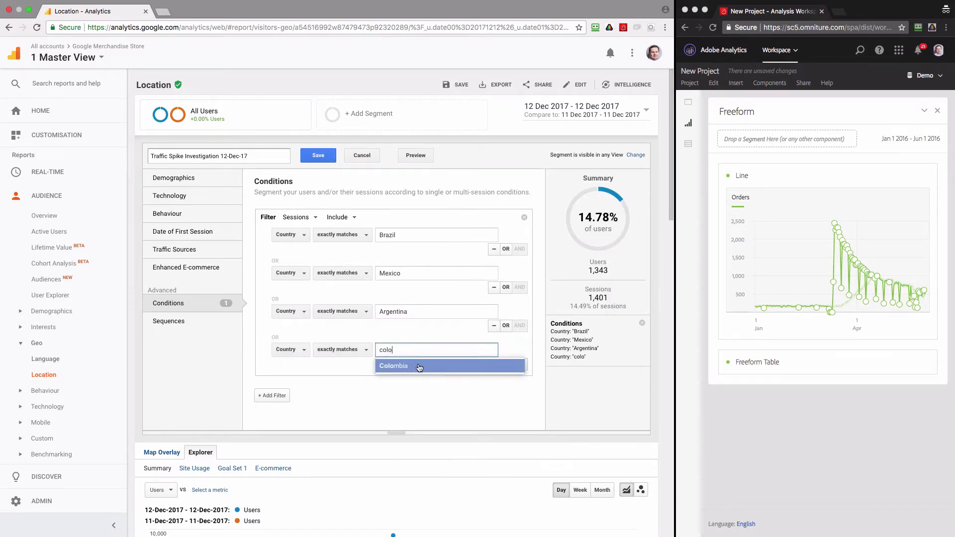
pyautogui.click(420, 367)
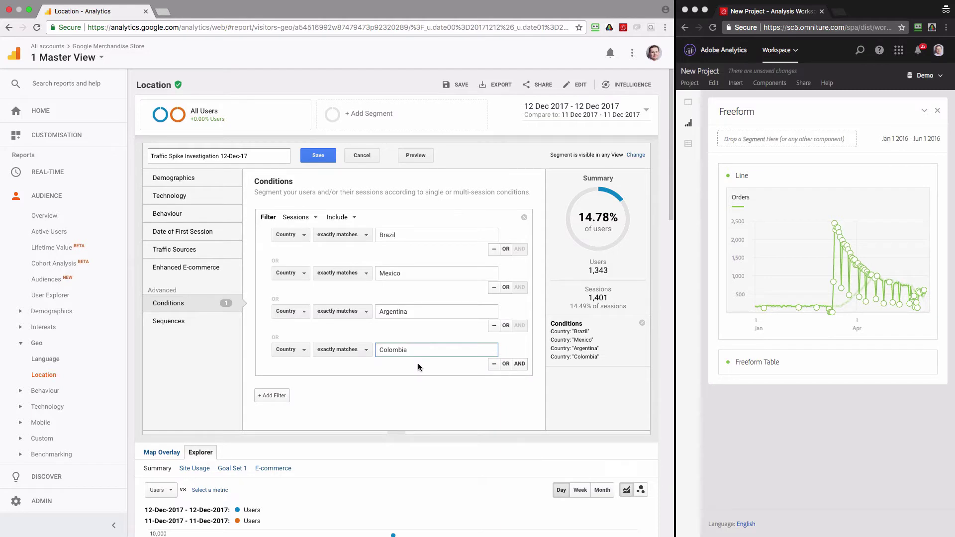
pyautogui.click(326, 158)
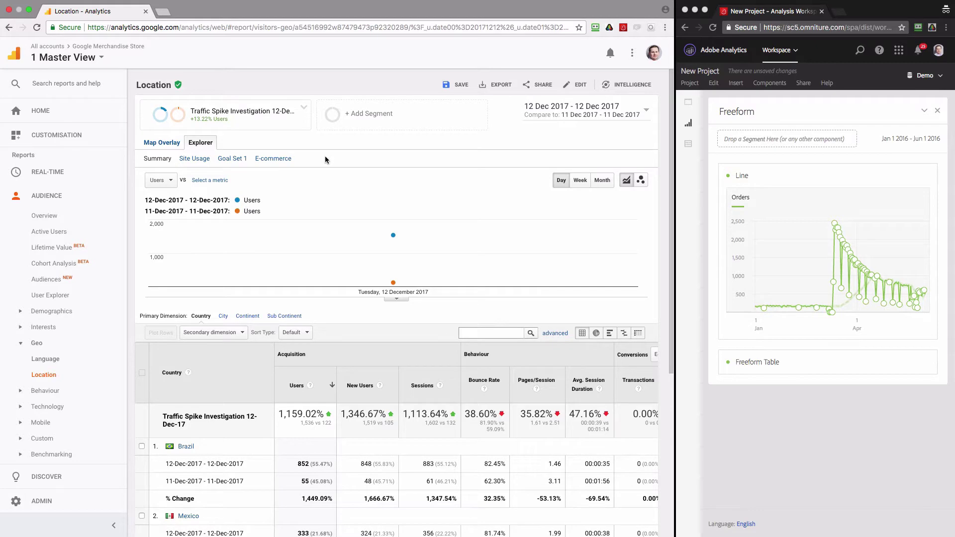
# Review the segment's per-country change and open the Devices report under Mobile in the Audience reports.
pyautogui.scroll(-5, 325, 158)
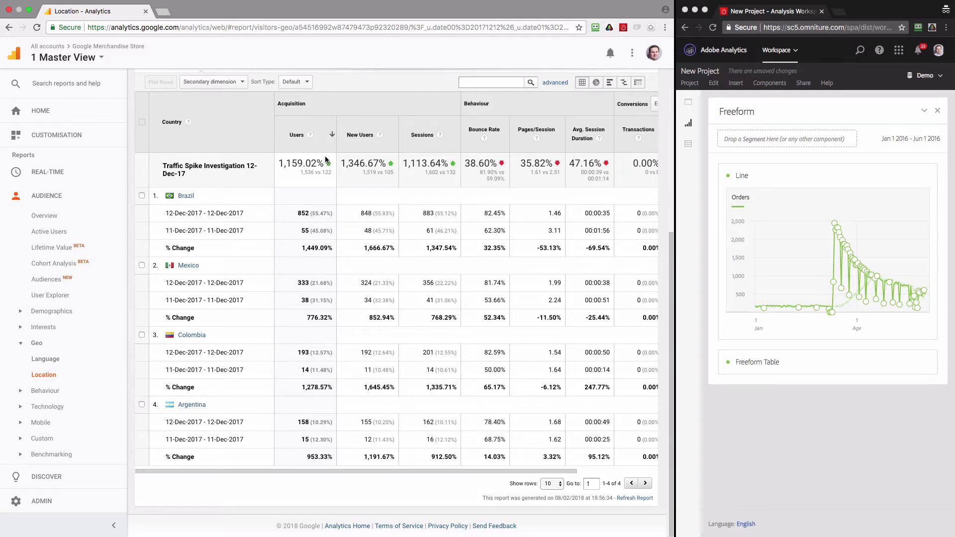
pyautogui.scroll(-1, 133, 214)
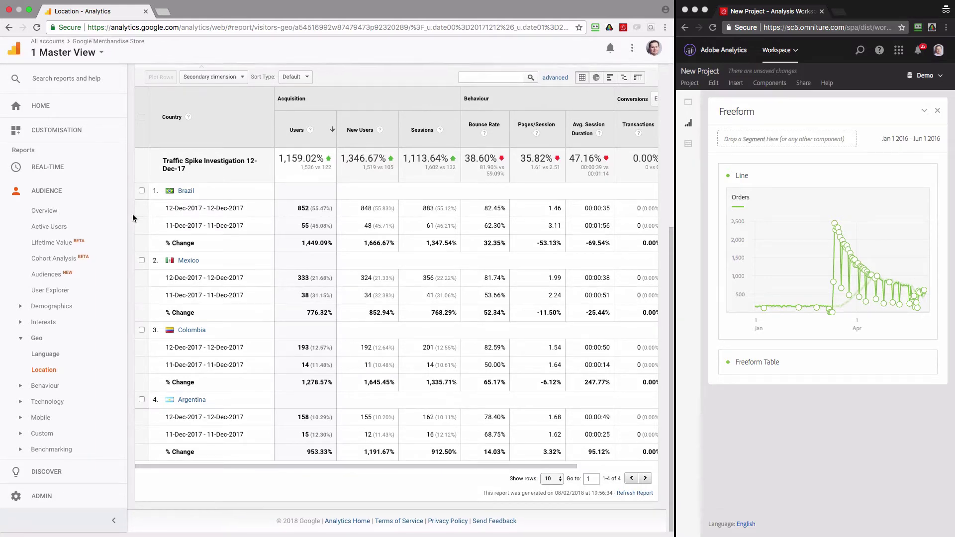
pyautogui.scroll(1, 133, 214)
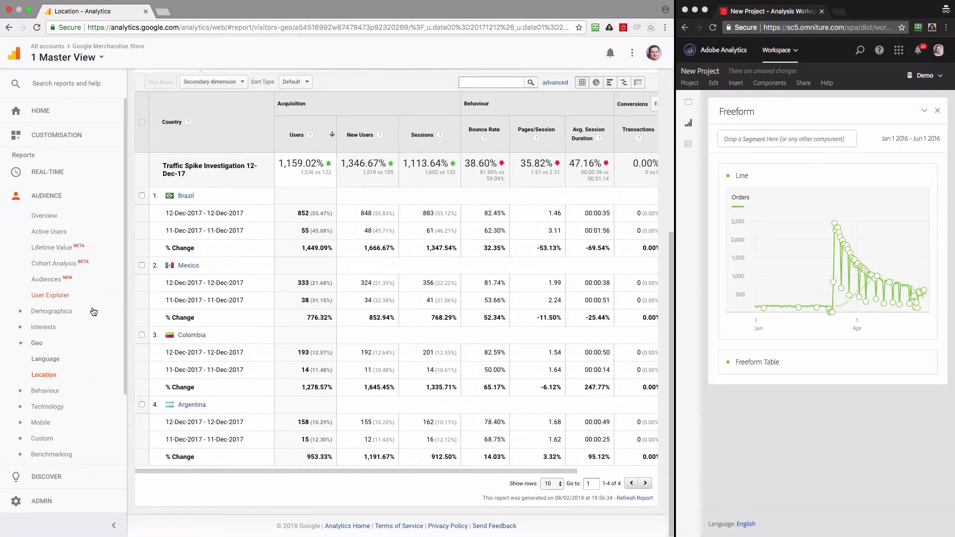
pyautogui.click(21, 424)
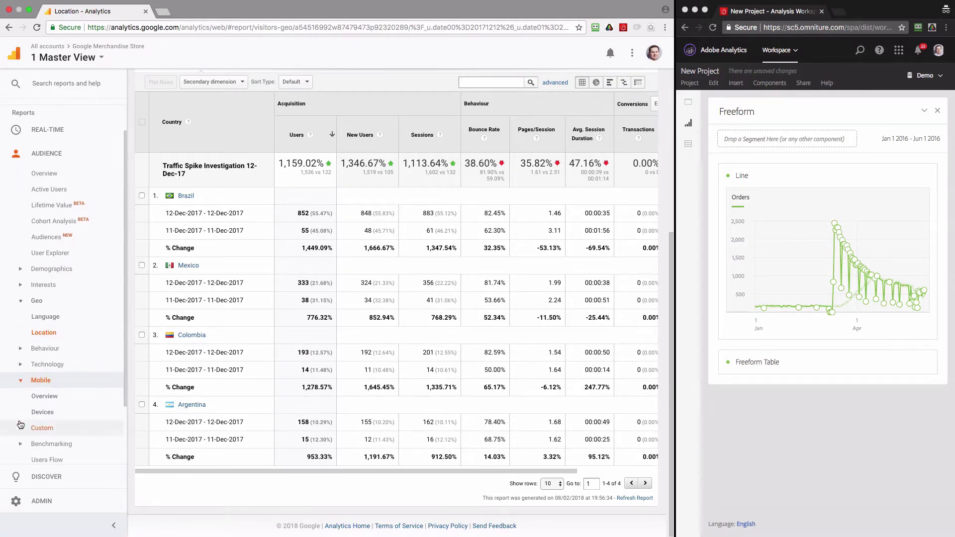
pyautogui.scroll(1, 20, 424)
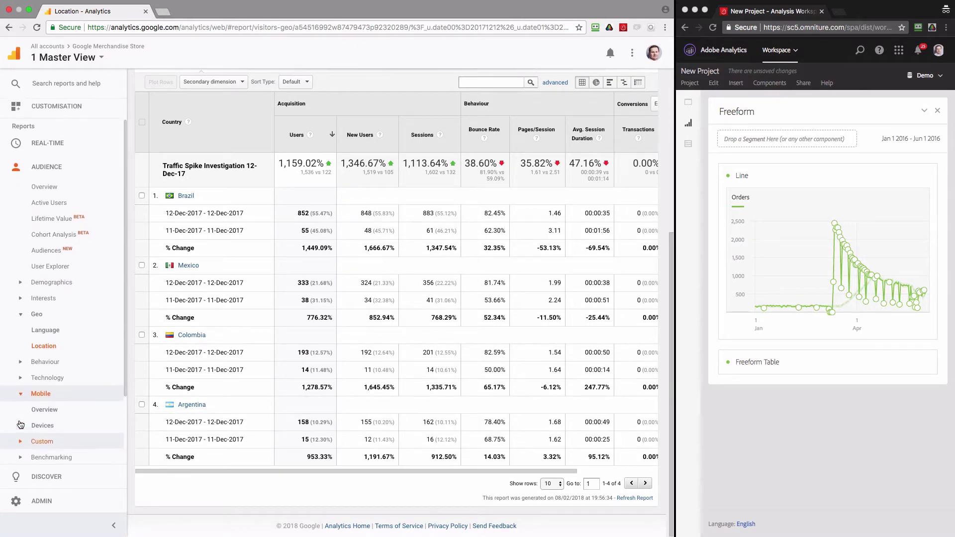
pyautogui.click(21, 379)
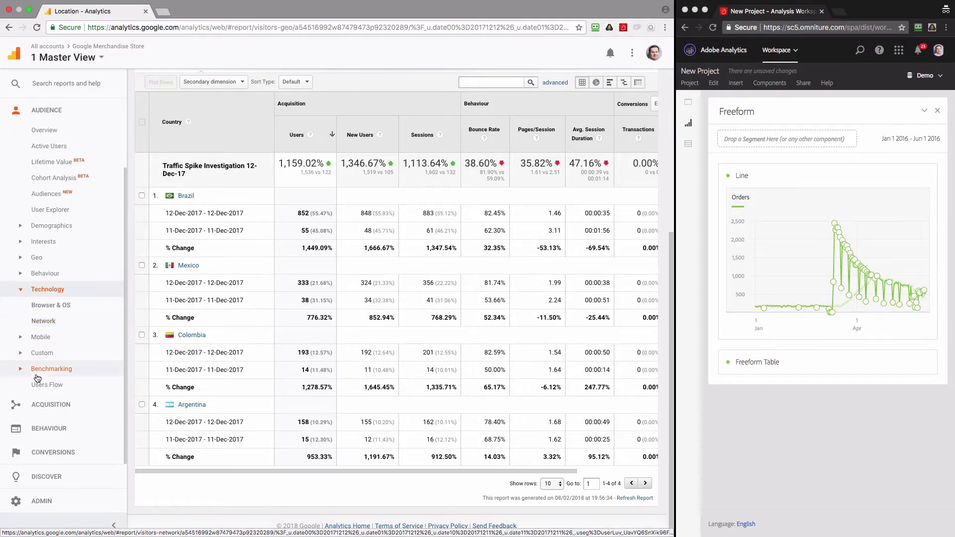
pyautogui.click(21, 338)
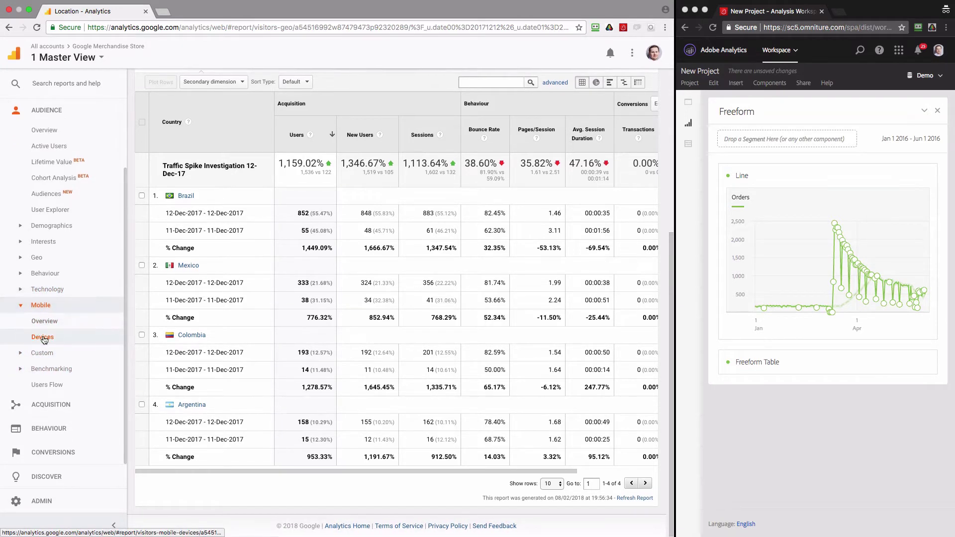
pyautogui.click(43, 338)
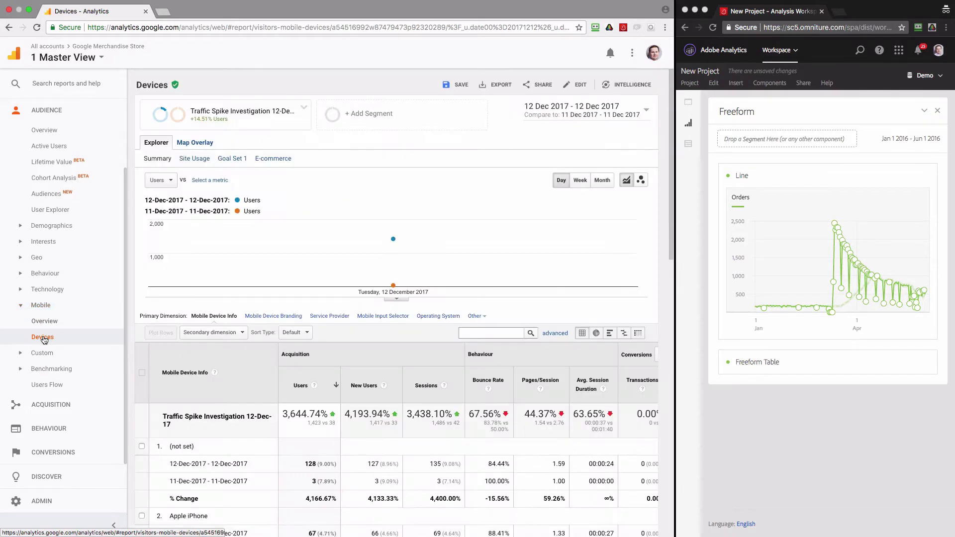
# Look over the mobile device breakdown and open the Mobile Overview report to compare device categories.
pyautogui.scroll(-3, 171, 339)
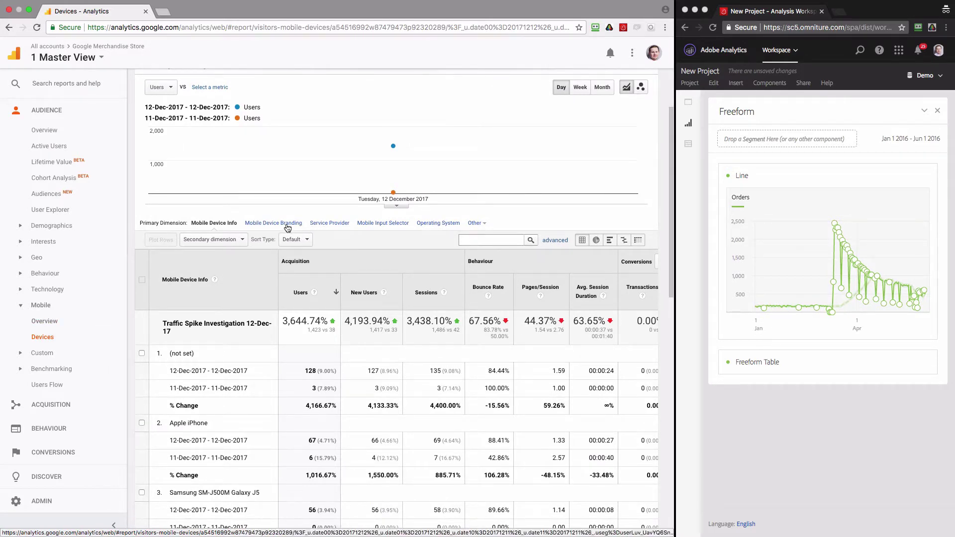
pyautogui.scroll(1, 287, 228)
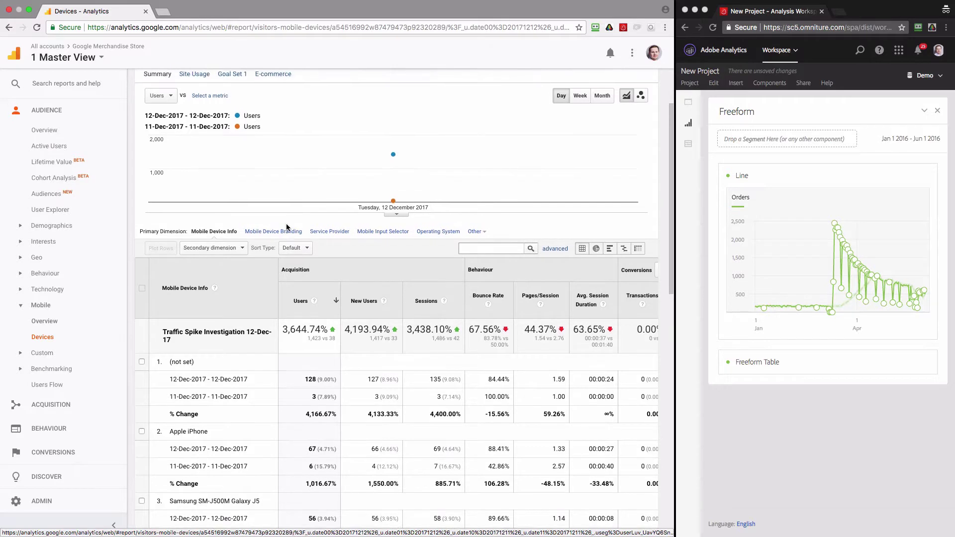
pyautogui.click(44, 321)
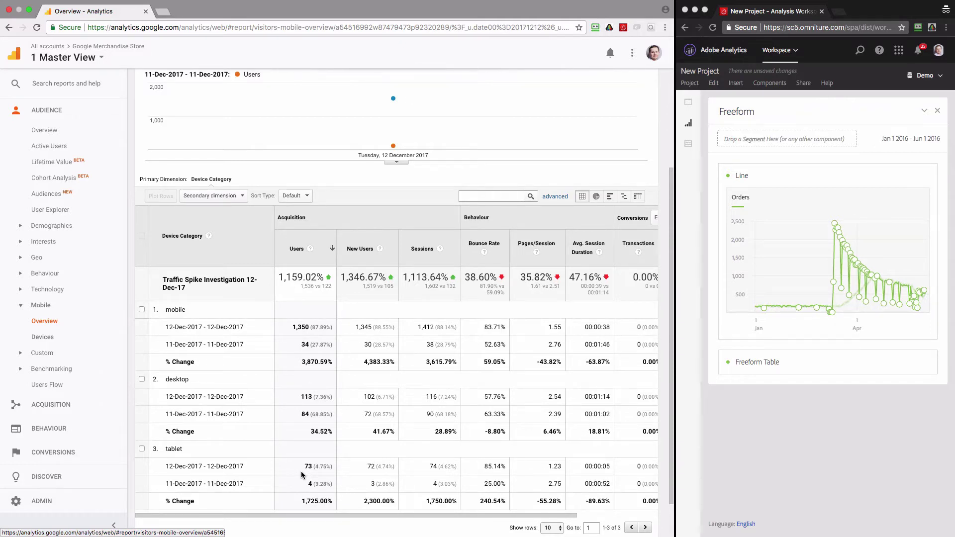
# Edit the segment to add a filter where Device Category exactly matches mobile or tablet, and save it.
pyautogui.scroll(5, 301, 475)
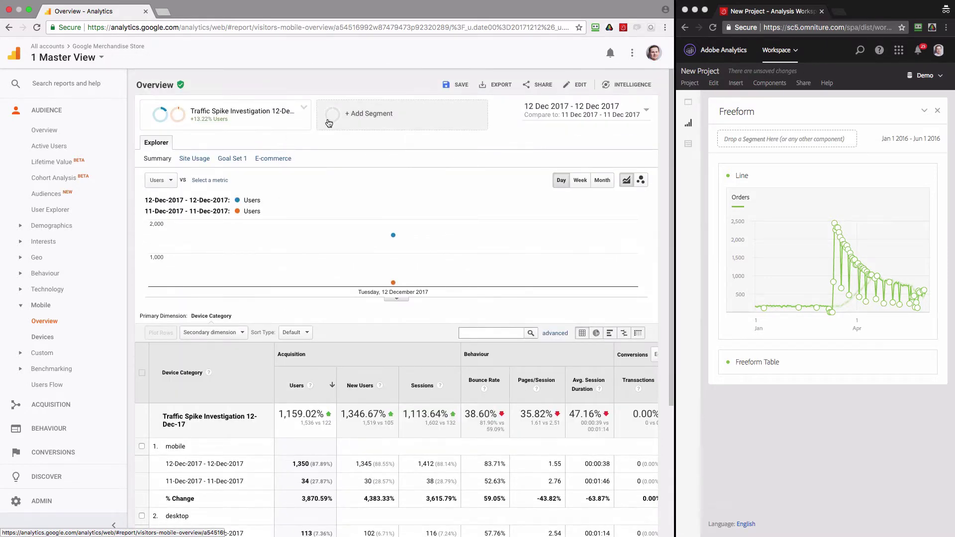
pyautogui.click(305, 110)
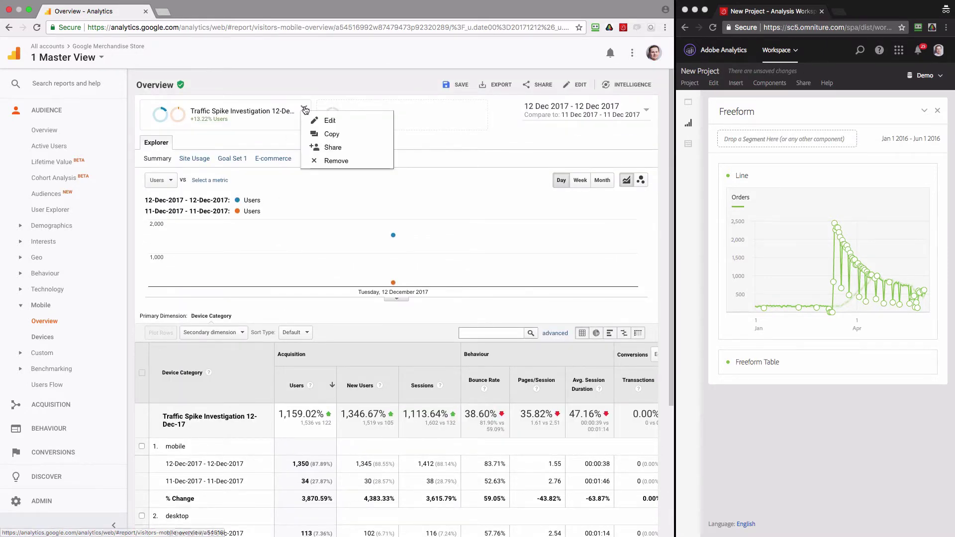
pyautogui.click(324, 118)
pyautogui.click(292, 409)
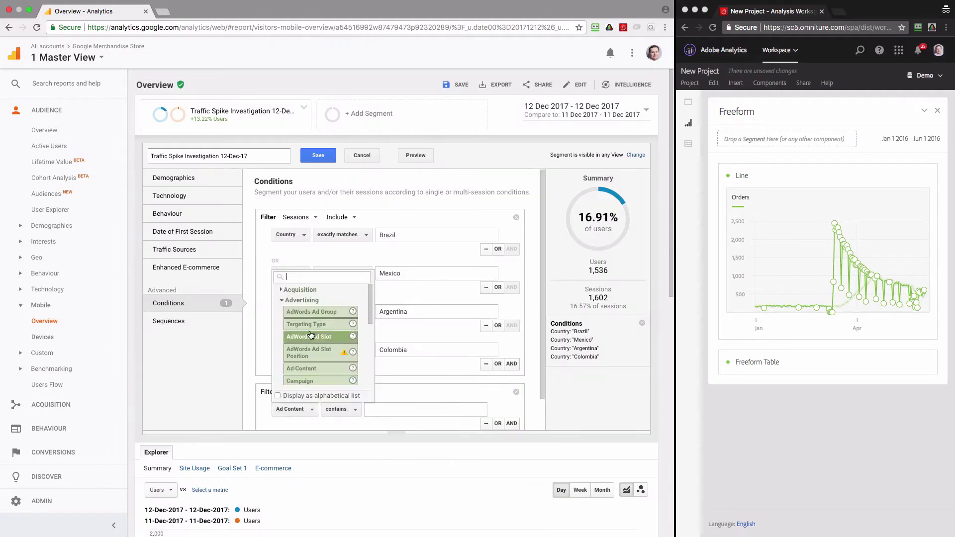
pyautogui.click(298, 290)
pyautogui.click(393, 437)
pyautogui.scroll(-2, 449, 369)
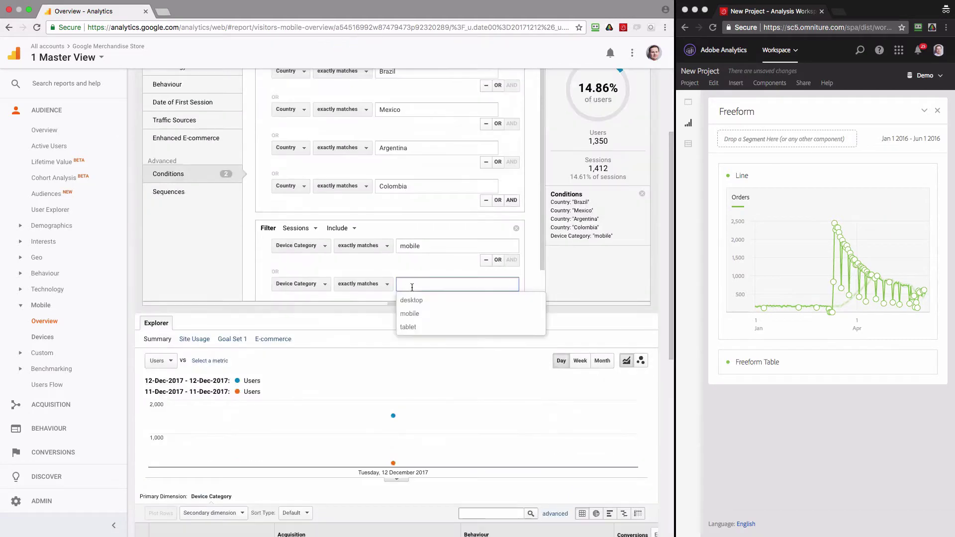
pyautogui.scroll(3, 433, 262)
pyautogui.click(315, 155)
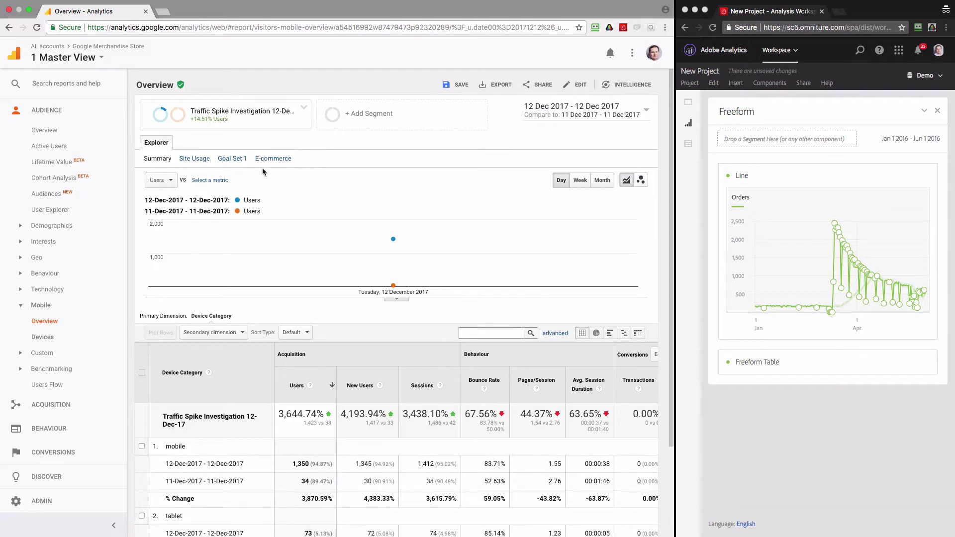
# Open the Channels report under All Traffic in Acquisition and examine the change per default channel grouping.
pyautogui.click(57, 408)
pyautogui.scroll(-2, 58, 408)
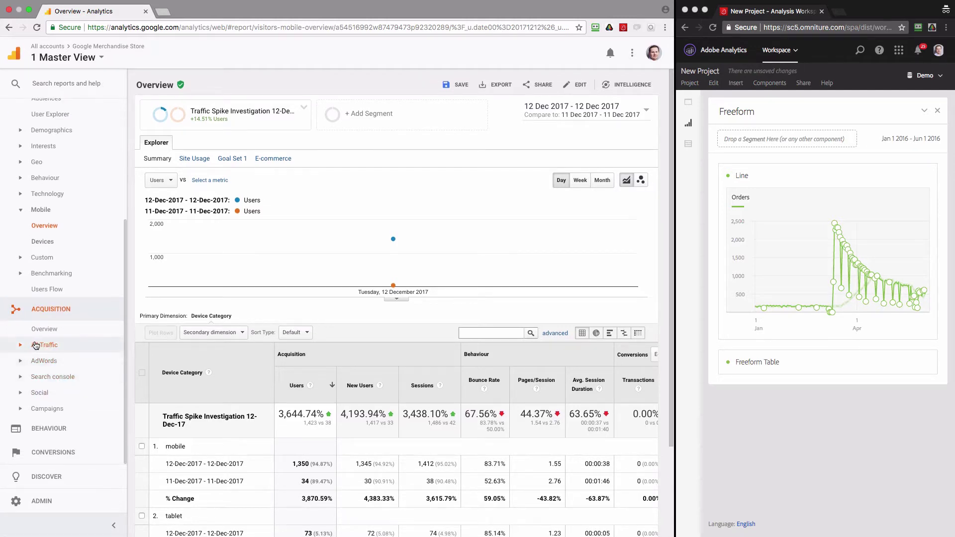
pyautogui.click(20, 349)
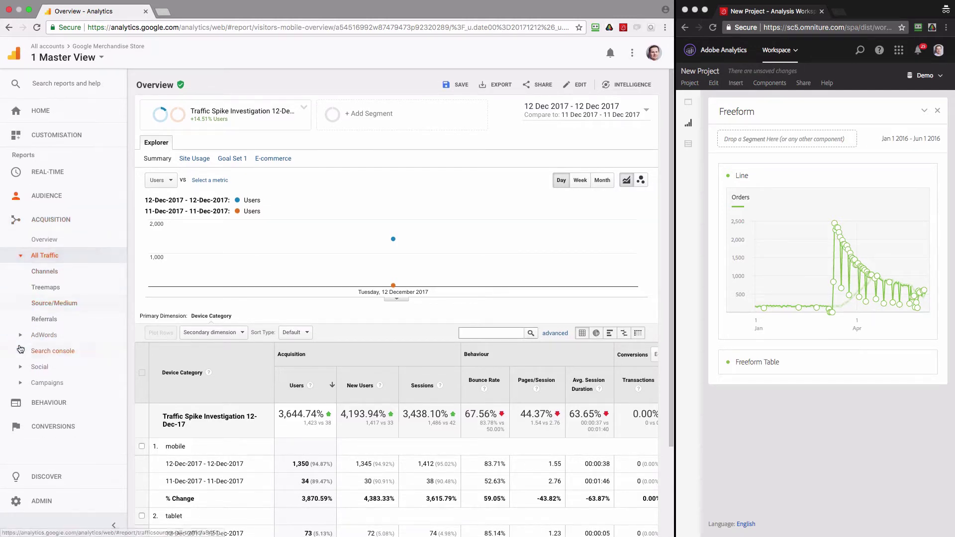
pyautogui.click(44, 275)
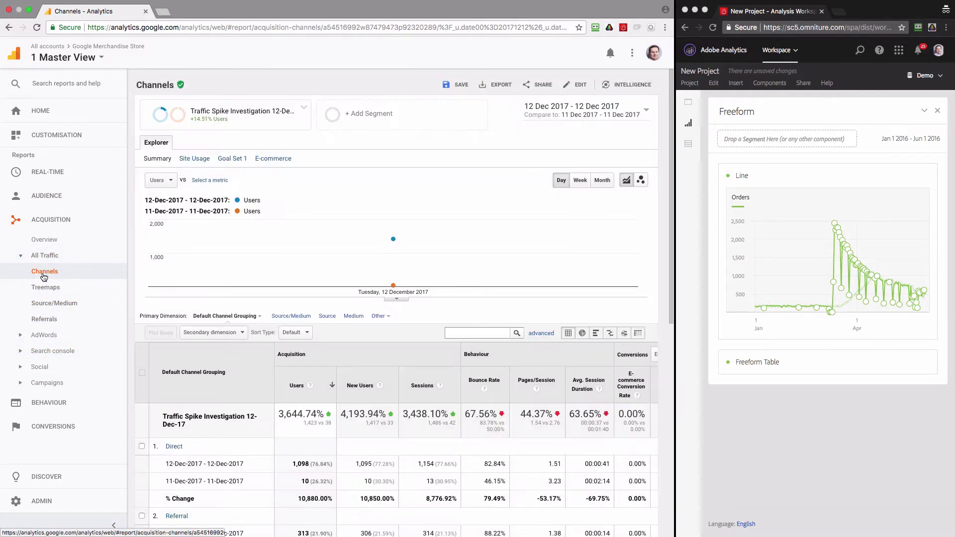
pyautogui.scroll(-5, 189, 283)
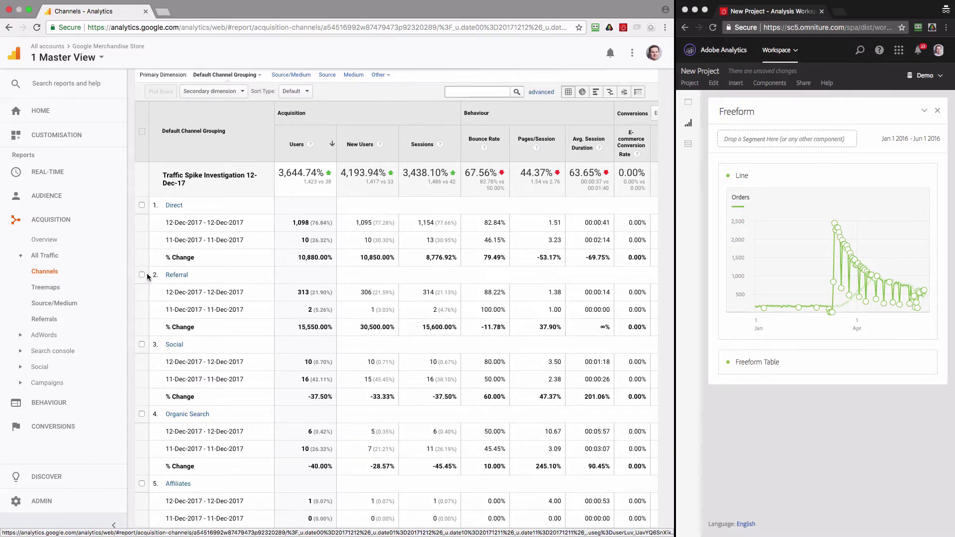
# Edit the segment to add a filter where Default Channel Grouping exactly matches Referral or Direct, and save it.
pyautogui.scroll(5, 147, 273)
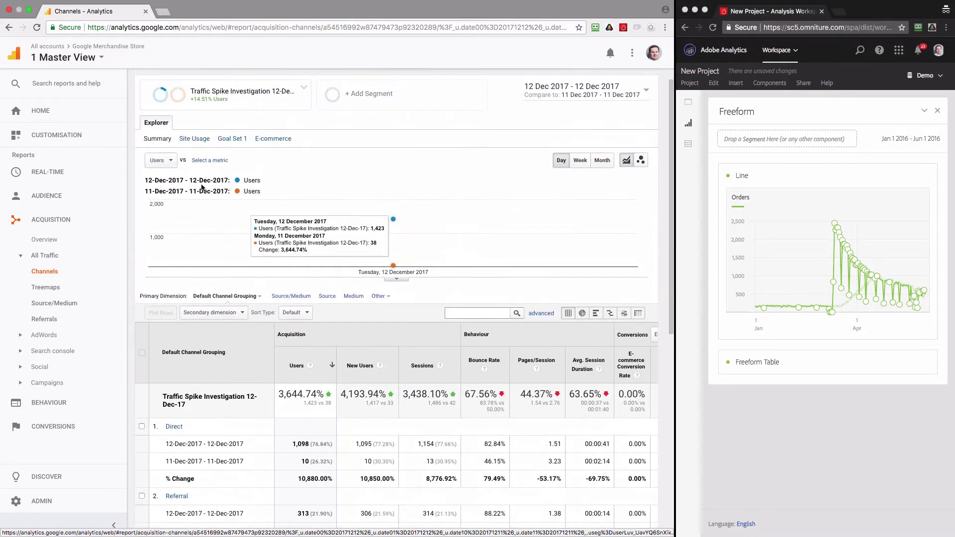
pyautogui.click(303, 89)
pyautogui.click(335, 105)
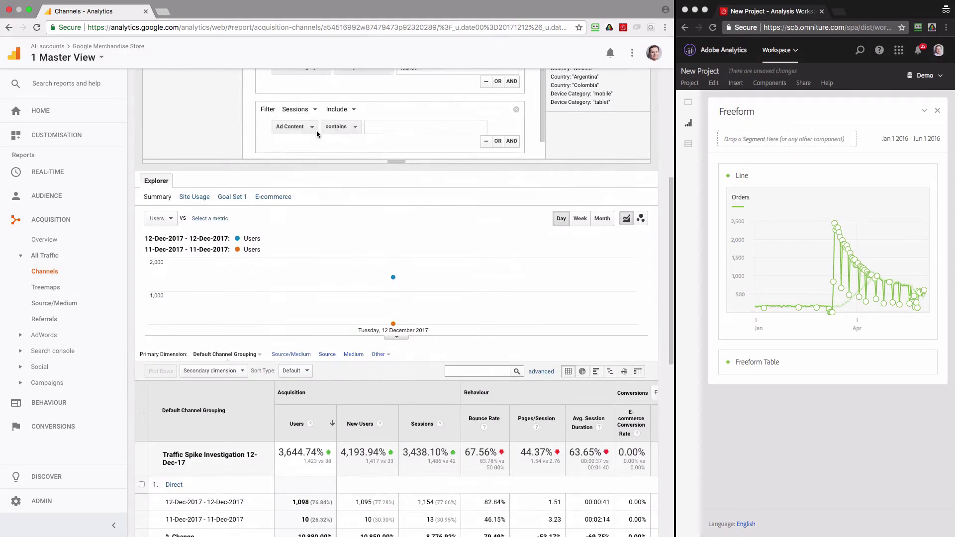
pyautogui.click(294, 126)
pyautogui.click(306, 163)
pyautogui.click(383, 126)
pyautogui.click(385, 141)
pyautogui.click(448, 127)
pyautogui.click(448, 155)
pyautogui.click(498, 141)
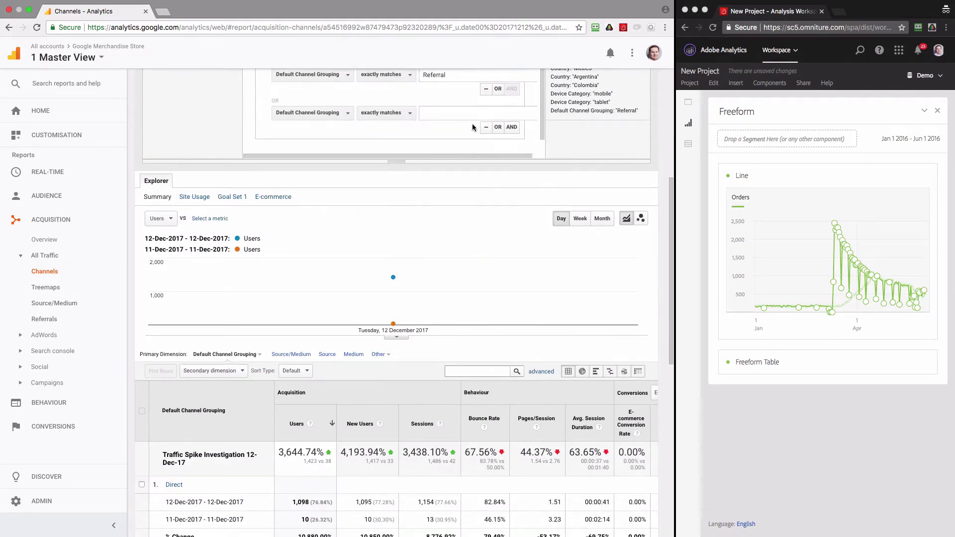
pyautogui.click(316, 156)
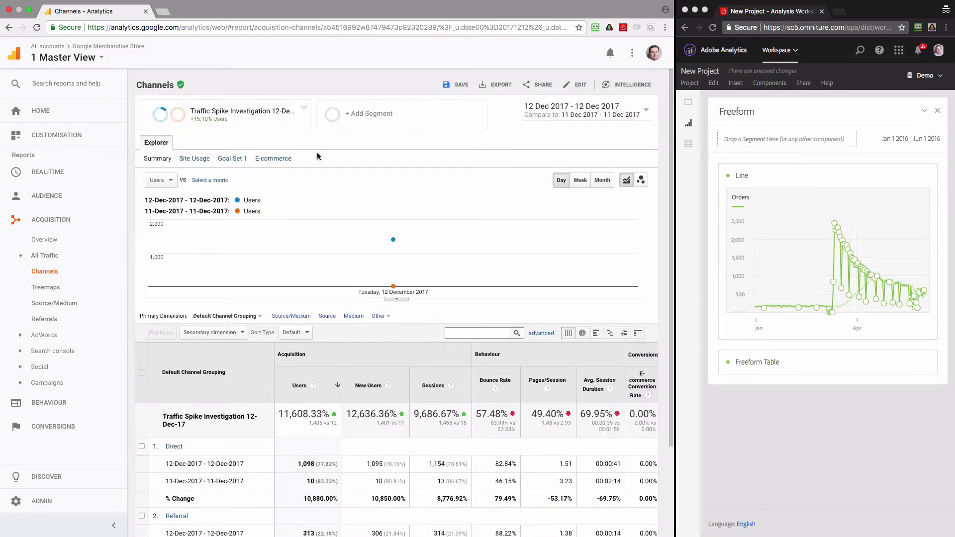
# Switch the Channels report's primary dimension to Source/Medium and review the change for each traffic source.
pyautogui.scroll(-5, 291, 218)
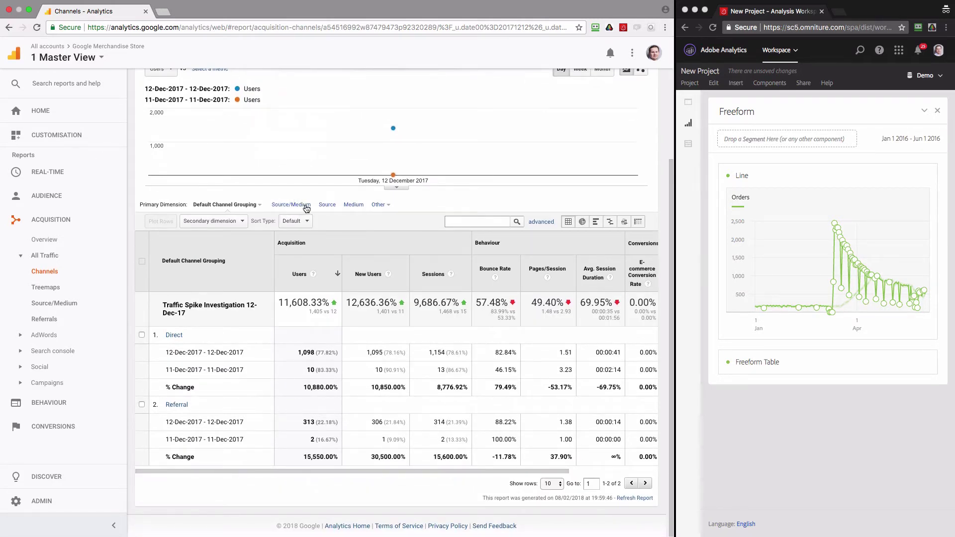
pyautogui.click(307, 209)
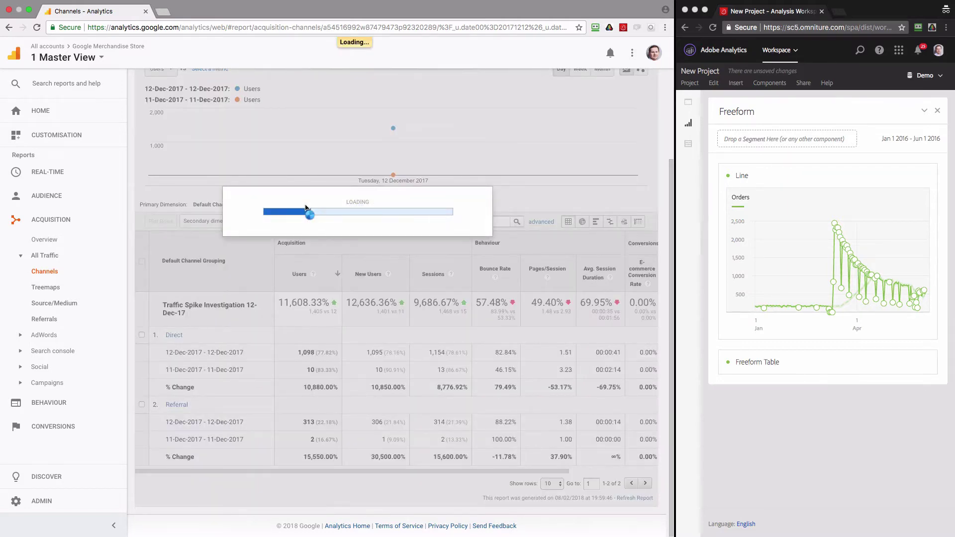
pyautogui.scroll(-5, 306, 206)
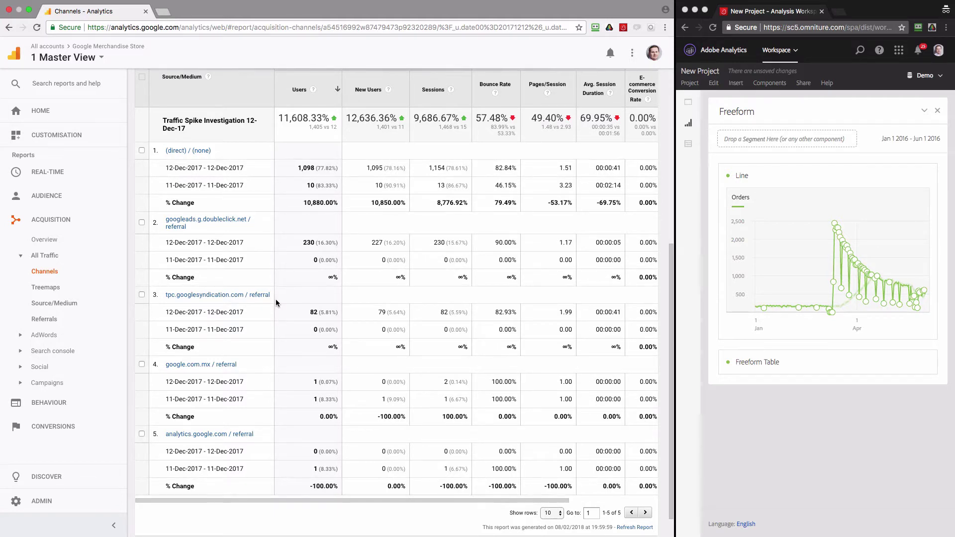
pyautogui.scroll(2, 276, 302)
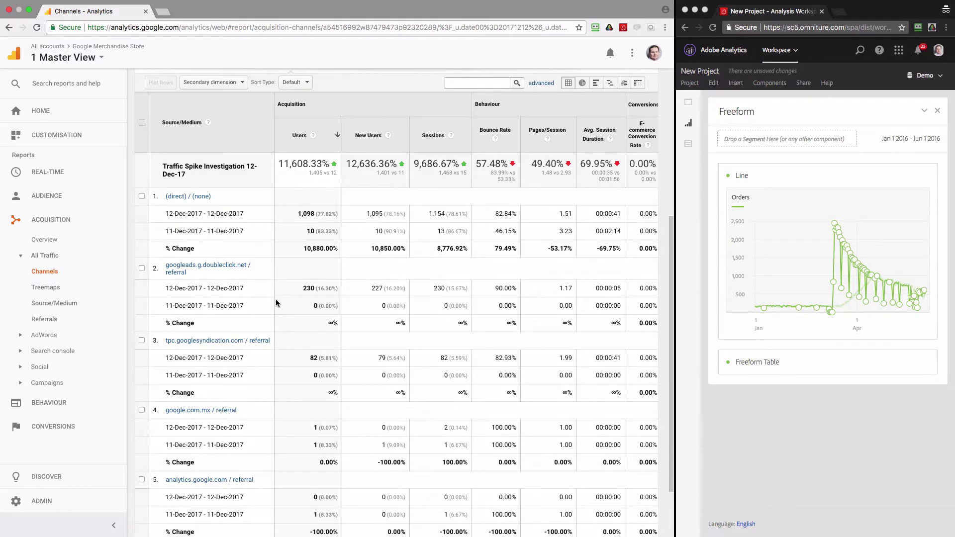
# Collapse the Channels report's navigation sidebar and widen the Adobe Analytics window to about two thirds of the screen.
pyautogui.scroll(5, 276, 304)
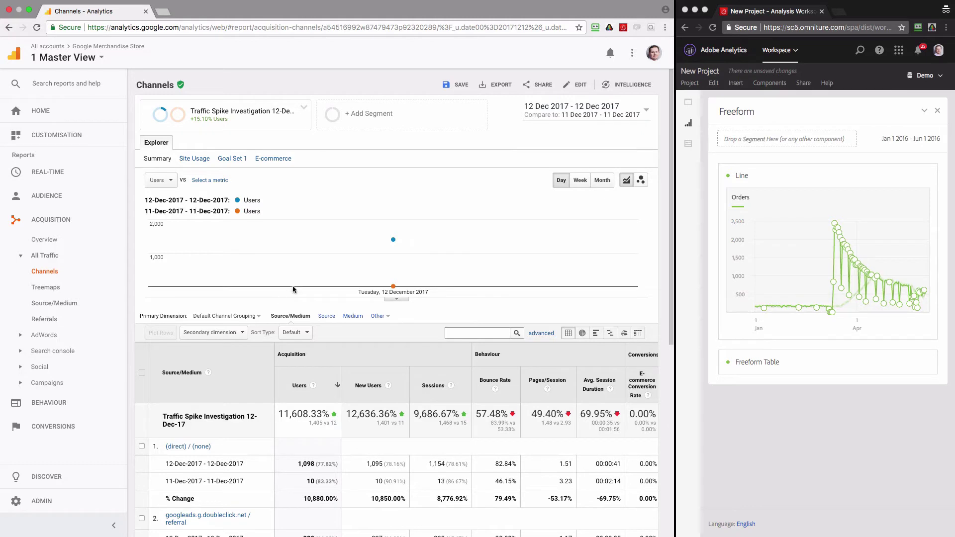
pyautogui.click(113, 526)
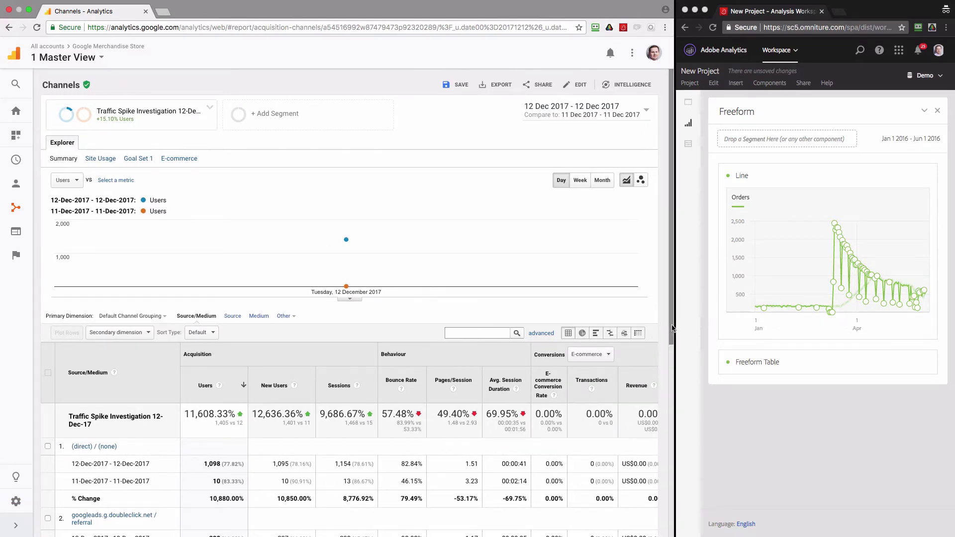
pyautogui.moveTo(675, 326); pyautogui.dragTo(305, 279)
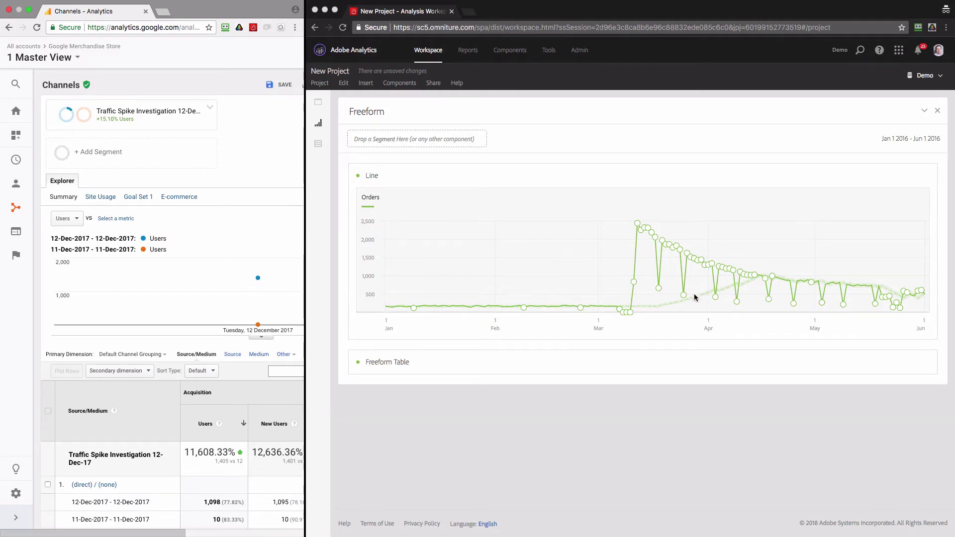
# Analyze the anomaly at the March 12 peak of the Orders line chart in Adobe Analytics and run the contribution analysis.
pyautogui.click(636, 226)
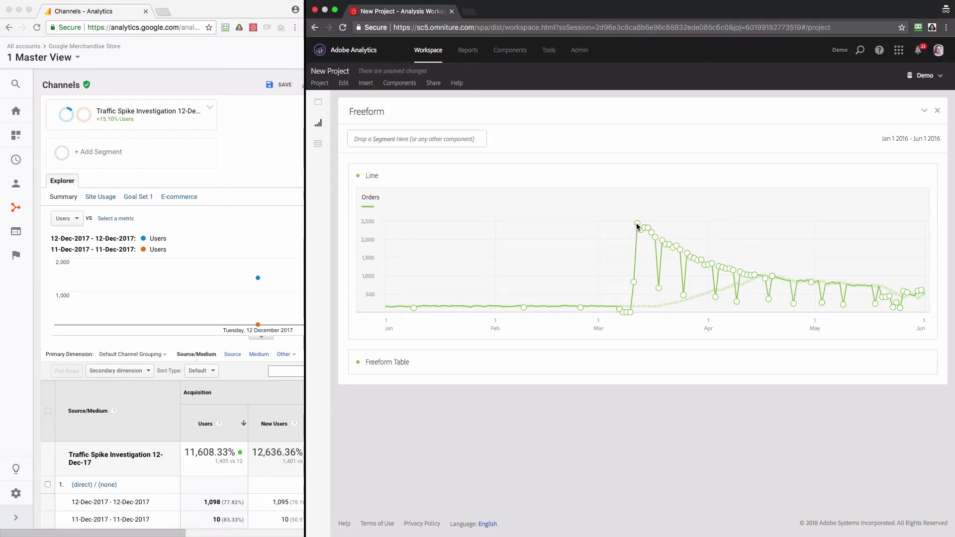
pyautogui.moveTo(637, 227)
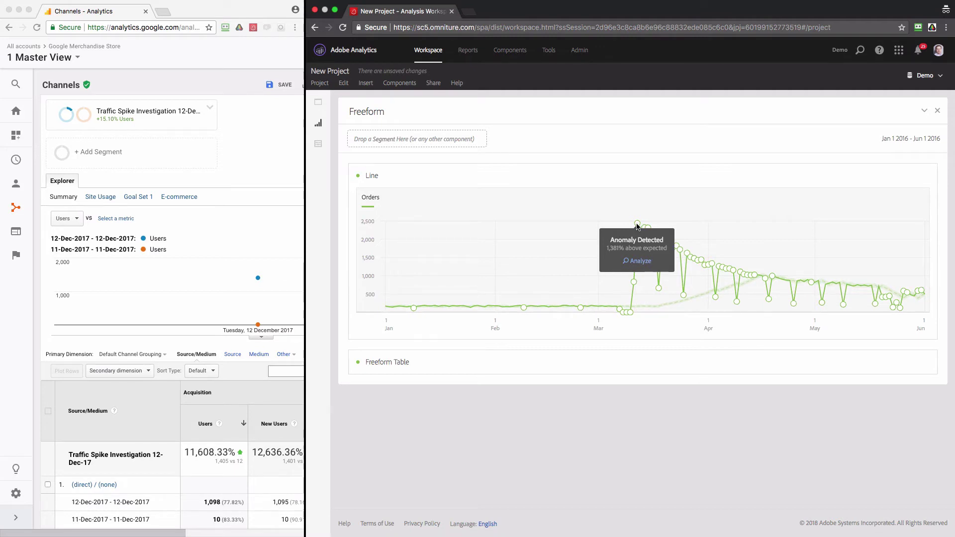
pyautogui.click(637, 261)
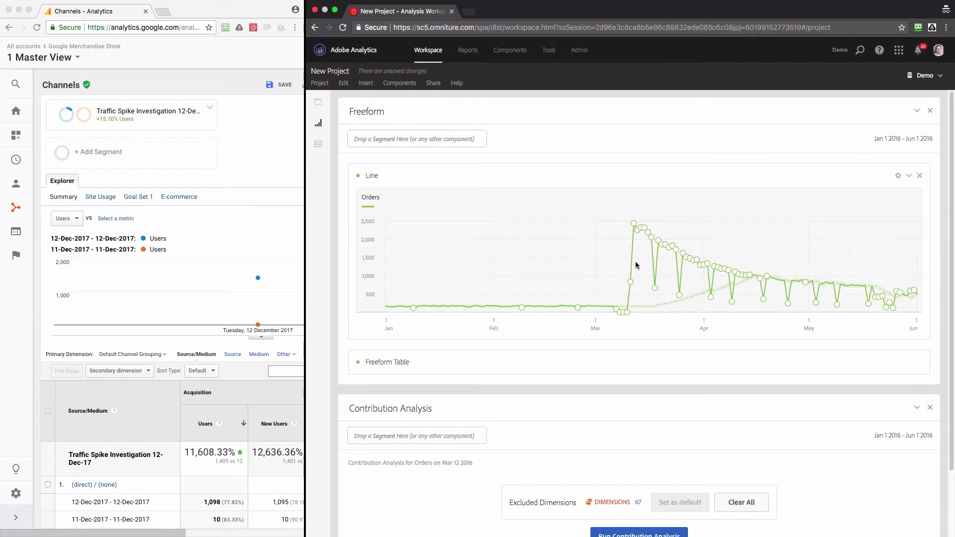
pyautogui.scroll(-3, 636, 264)
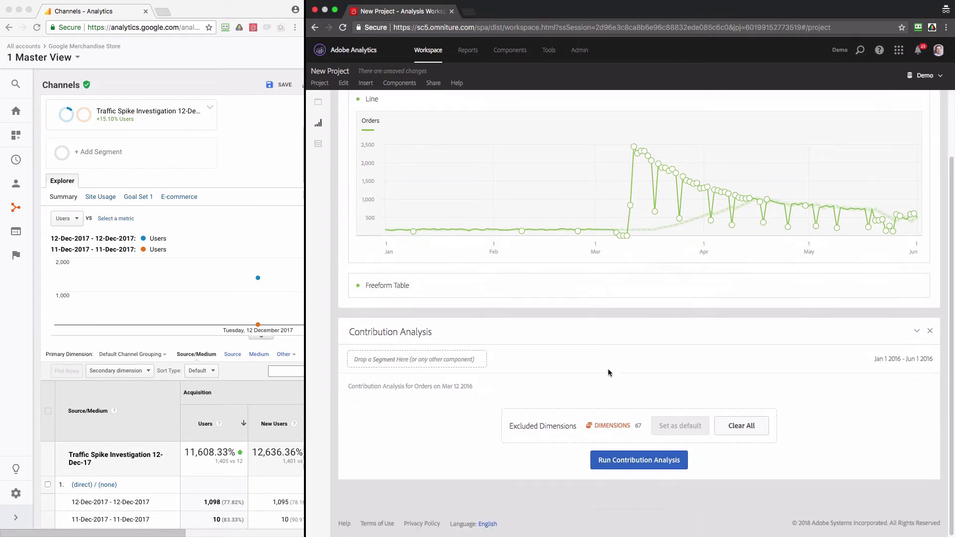
pyautogui.click(640, 461)
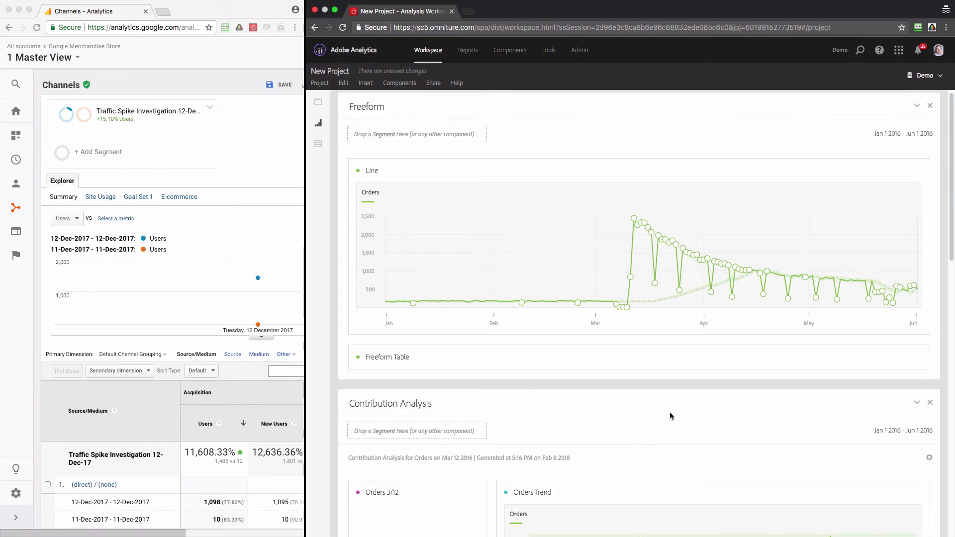
# Set the granularity of the Orders Trend chart in the Contribution Analysis panel to Week.
pyautogui.scroll(-4, 682, 391)
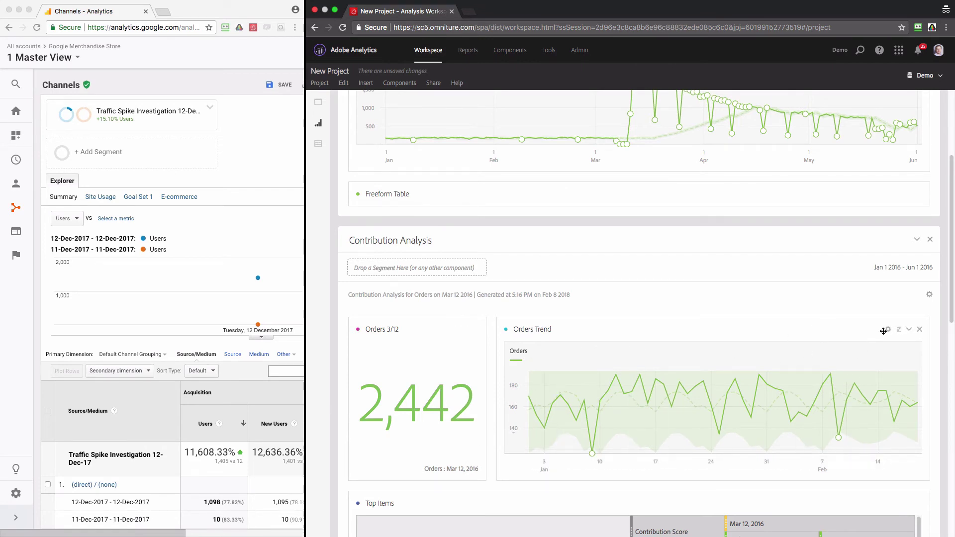
pyautogui.click(888, 330)
pyautogui.click(871, 141)
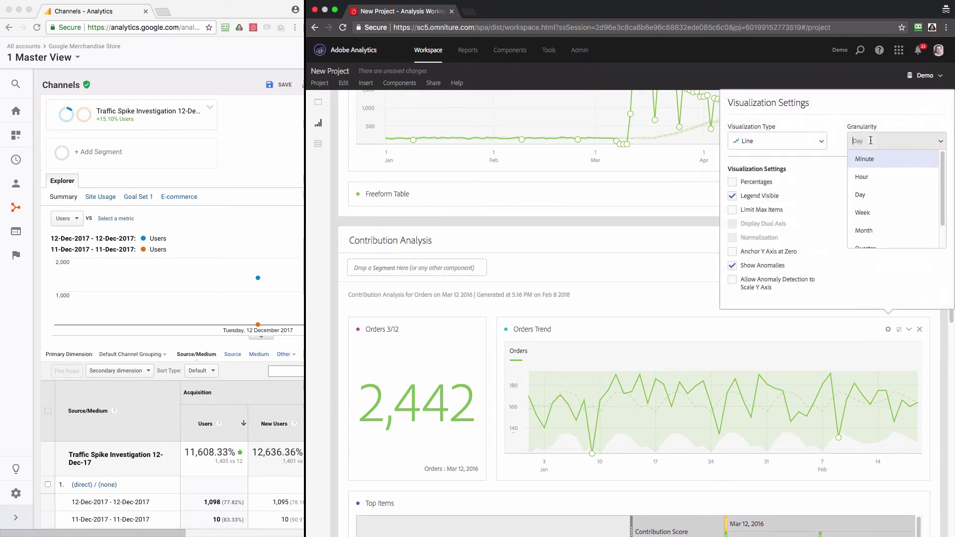
pyautogui.click(869, 211)
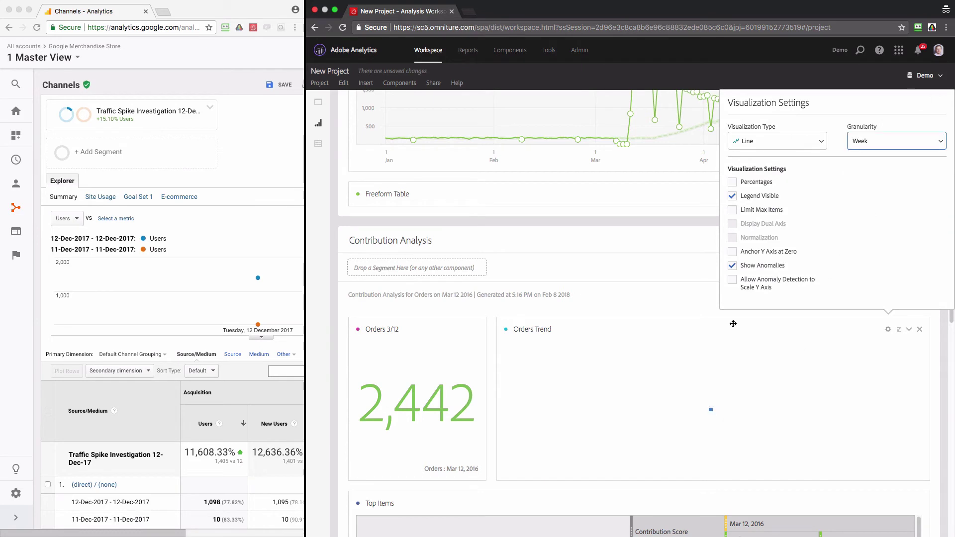
pyautogui.click(707, 306)
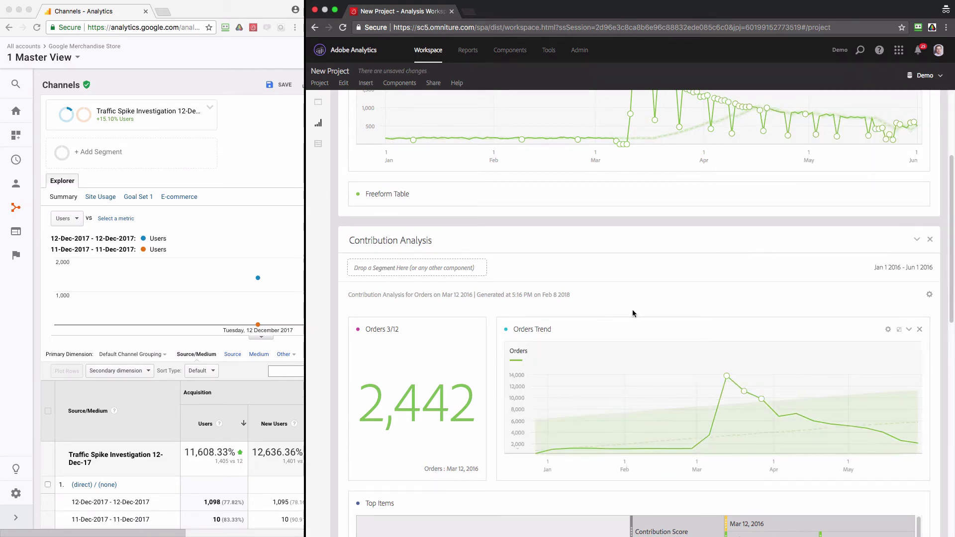
# Examine the Top Items table's dimension items and their contribution scores for the order spike.
pyautogui.scroll(-3, 661, 297)
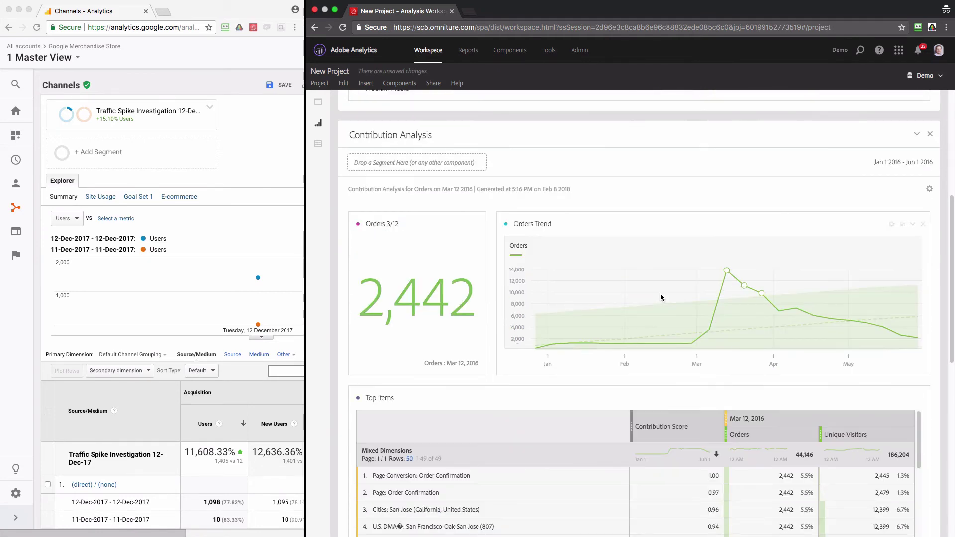
pyautogui.moveTo(948, 243); pyautogui.dragTo(935, 312)
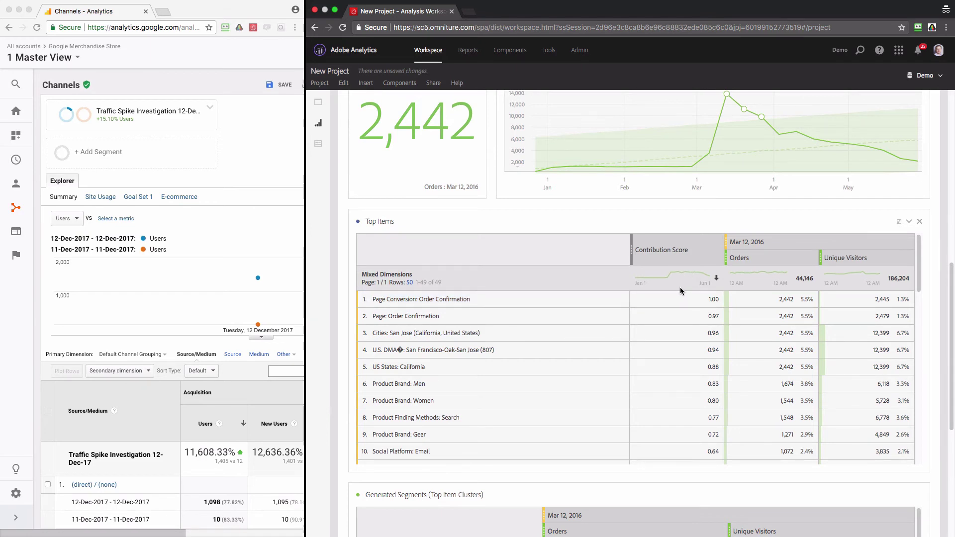
pyautogui.click(653, 299)
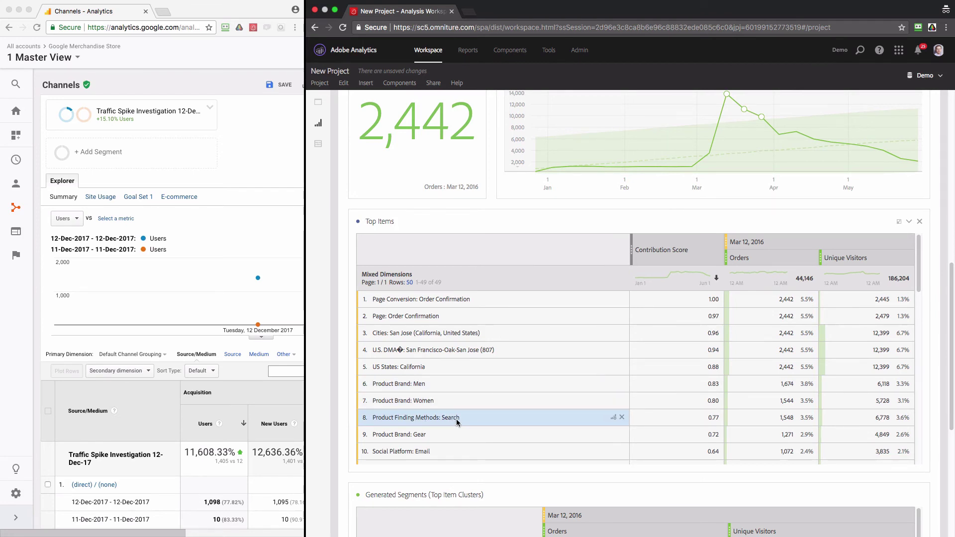
pyautogui.scroll(-1, 455, 423)
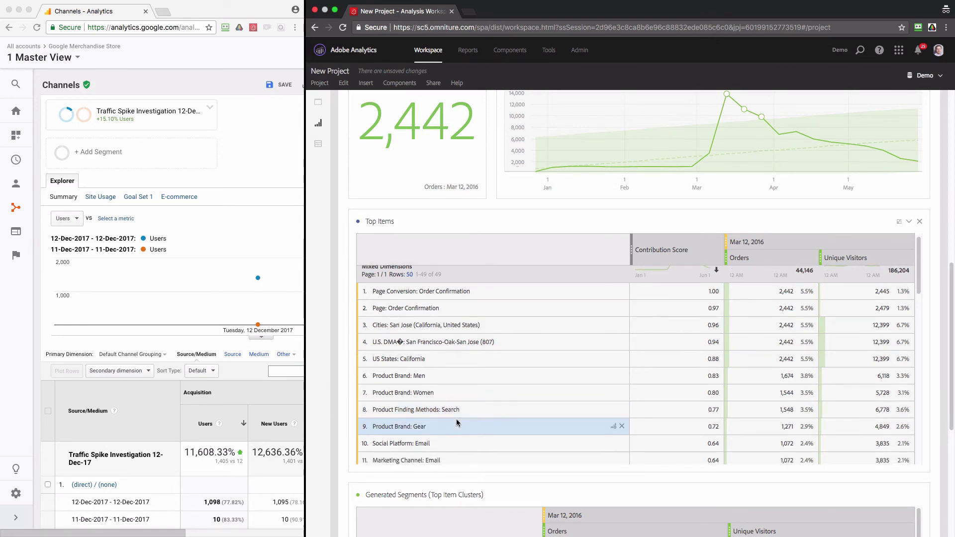
pyautogui.scroll(-2, 458, 423)
pyautogui.scroll(-1, 458, 423)
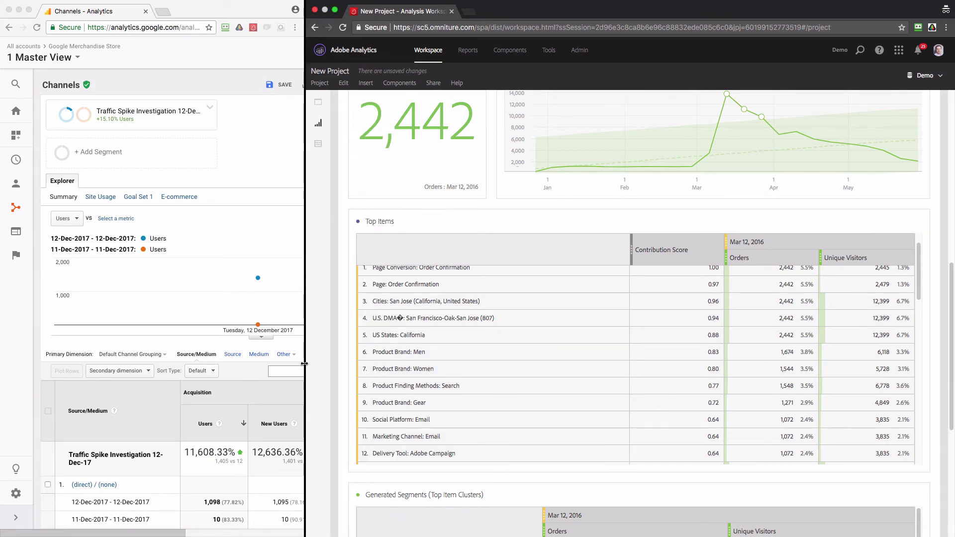
# Resize the Google Analytics and Adobe Analytics windows to share the screen equally.
pyautogui.moveTo(305, 364); pyautogui.dragTo(478, 363)
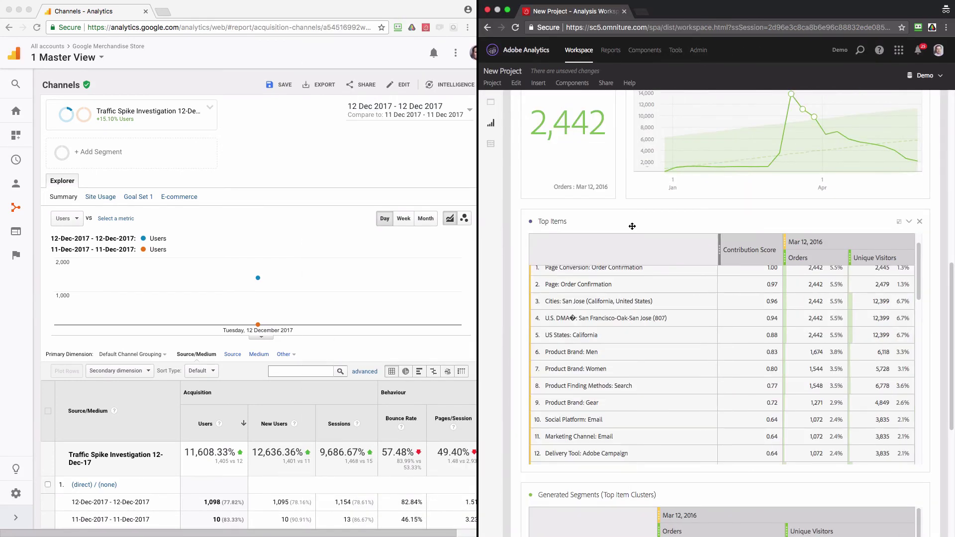